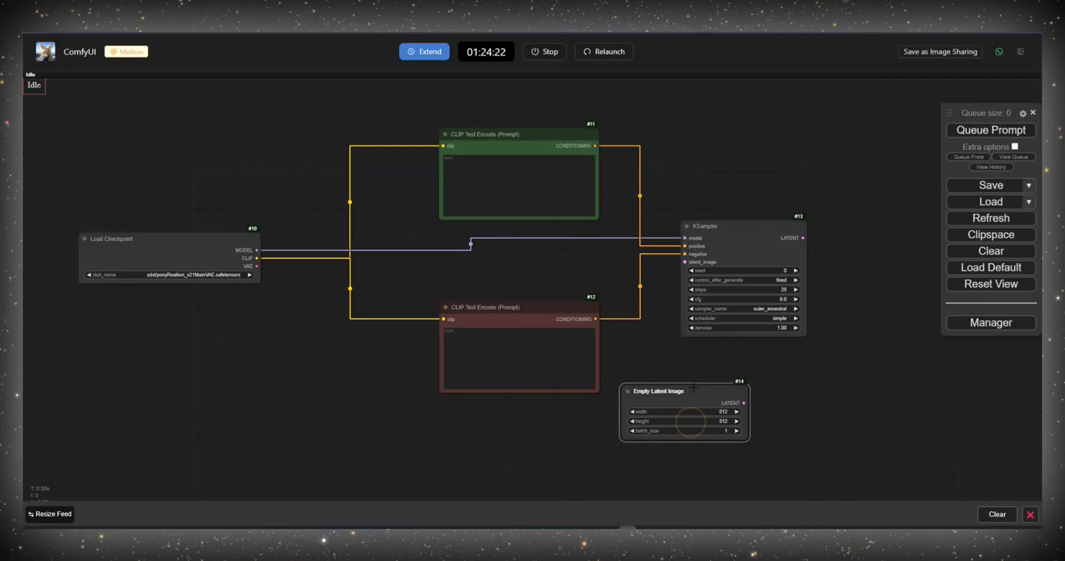
Reposition the negative CLIP Text Encode and Preview Image nodes, then enlarge the generated blonde-woman portrait
{"action": "left_click_drag", "start_coordinate": [504, 349], "coordinate": [511, 309]}
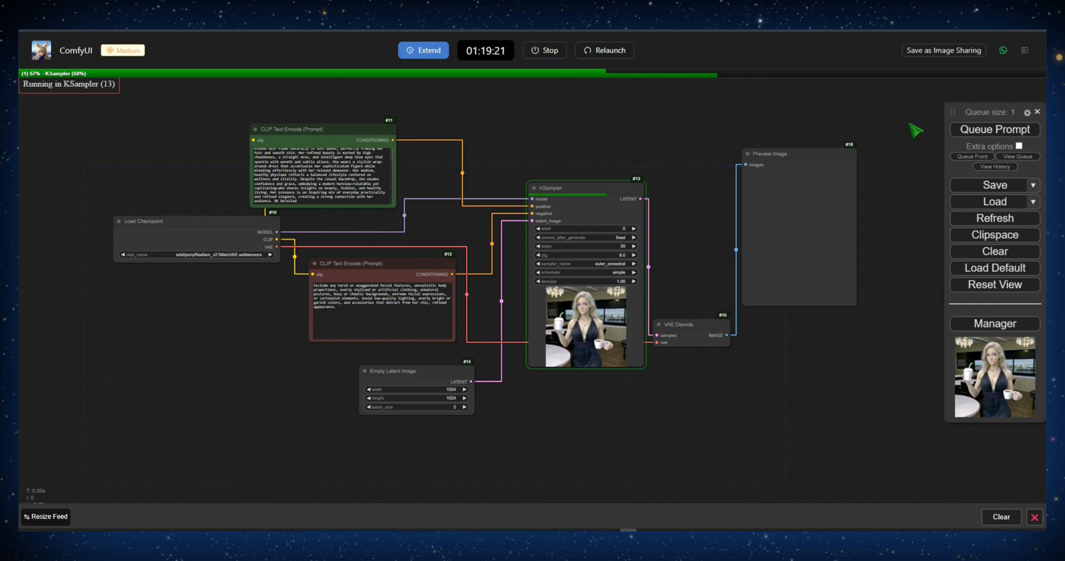
{"action": "left_click_drag", "start_coordinate": [799, 153], "coordinate": [842, 147]}
{"action": "left_click_drag", "start_coordinate": [691, 325], "coordinate": [714, 329]}
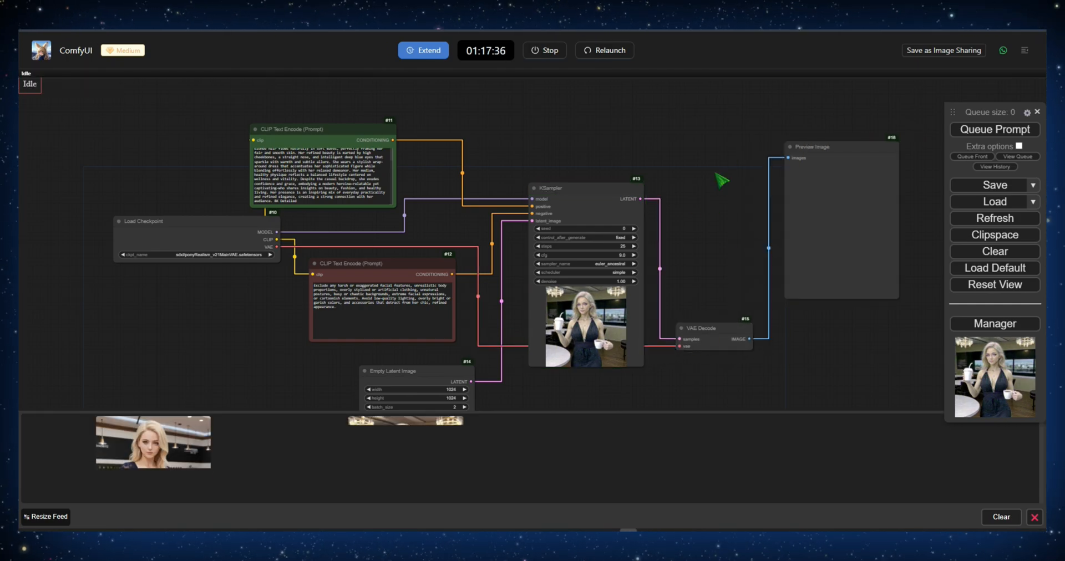
{"action": "left_click", "coordinate": [416, 462]}
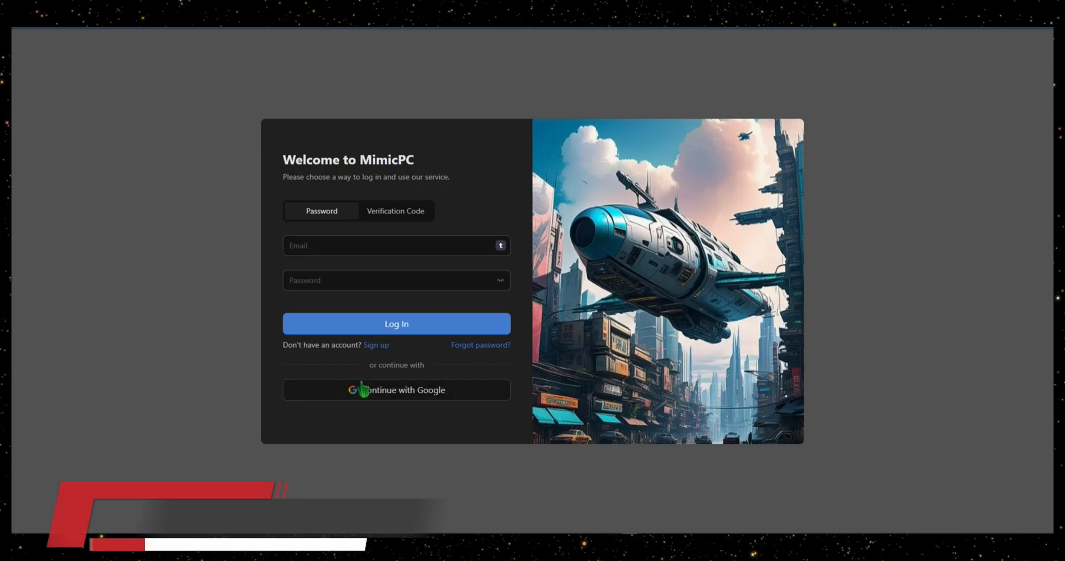
Sign in to MimicPC with the saved account and reach the empty dashboard
{"action": "left_click", "coordinate": [381, 272]}
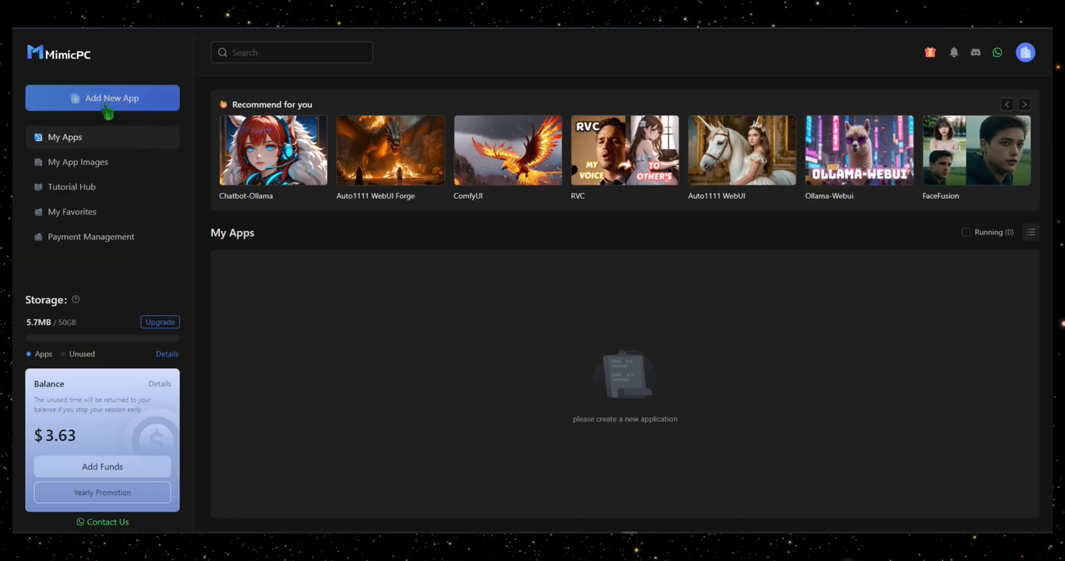
Add Auto1111 WebUI from the app catalogue on the Medium hardware tier and start it
{"action": "left_click", "coordinate": [108, 102]}
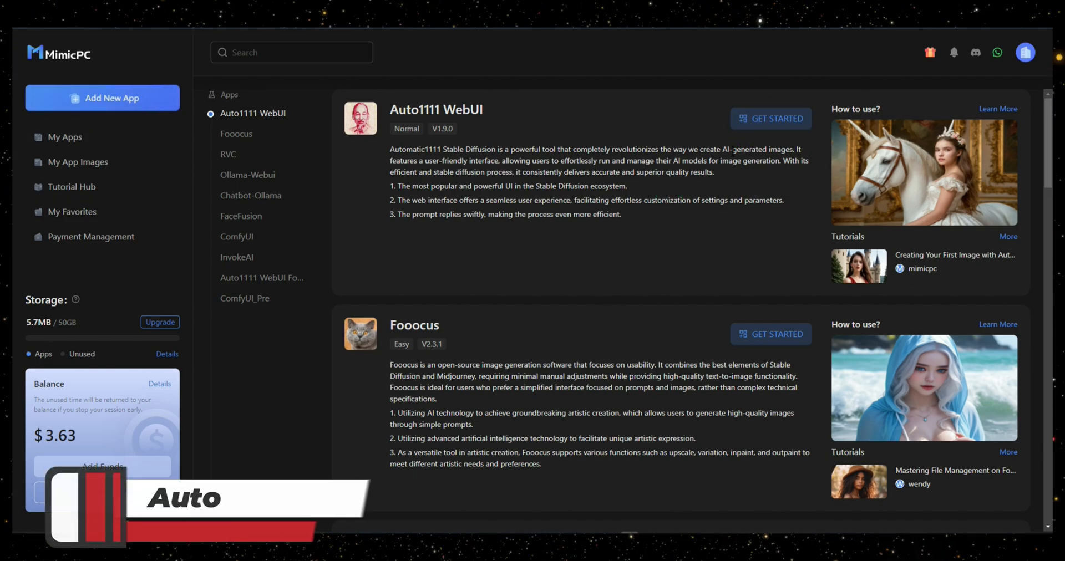
{"action": "left_click", "coordinate": [763, 131]}
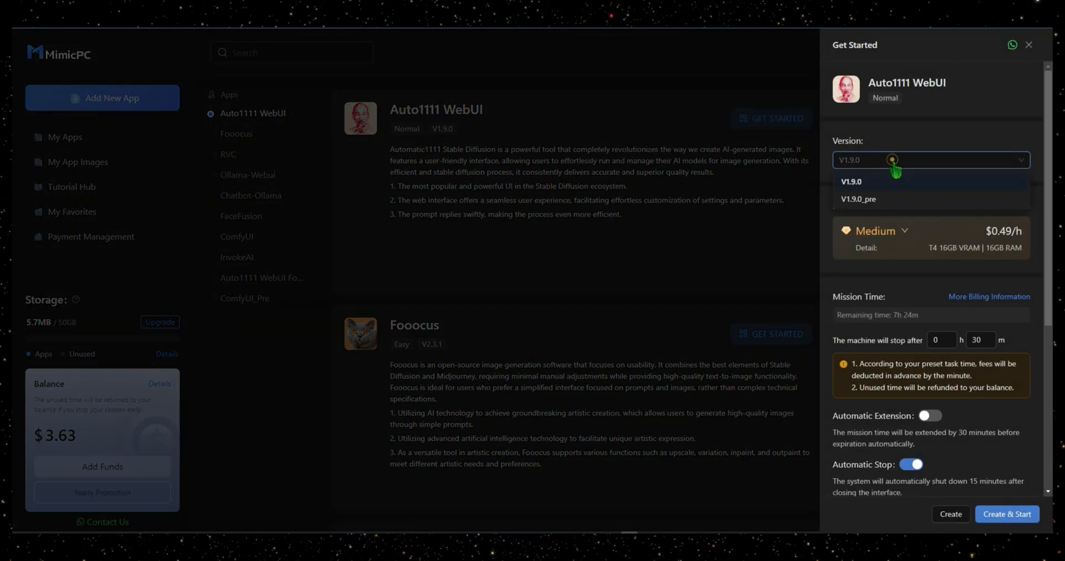
{"action": "left_click", "coordinate": [902, 247]}
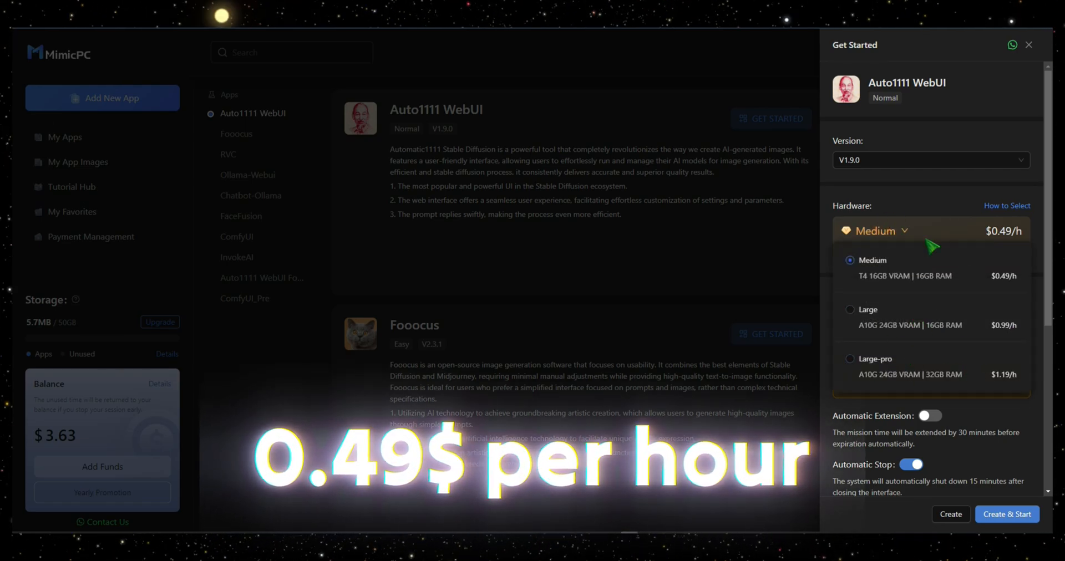
{"action": "left_click", "coordinate": [892, 237]}
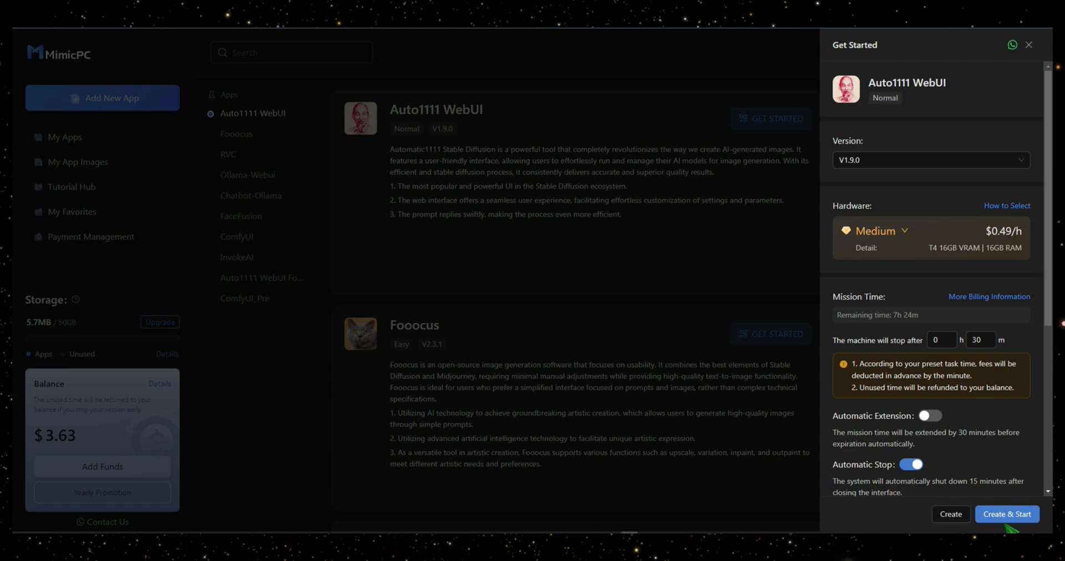
{"action": "left_click", "coordinate": [990, 517]}
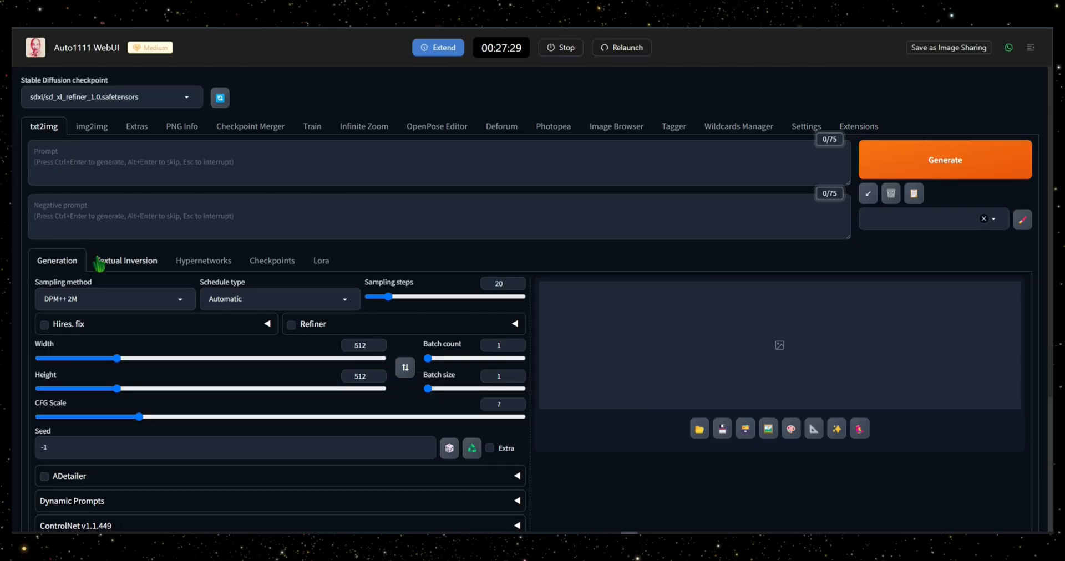
Select the cyberrealisticPony_v40 checkpoint and paste the KFC portrait prompt and negative prompt
{"action": "left_click", "coordinate": [137, 96]}
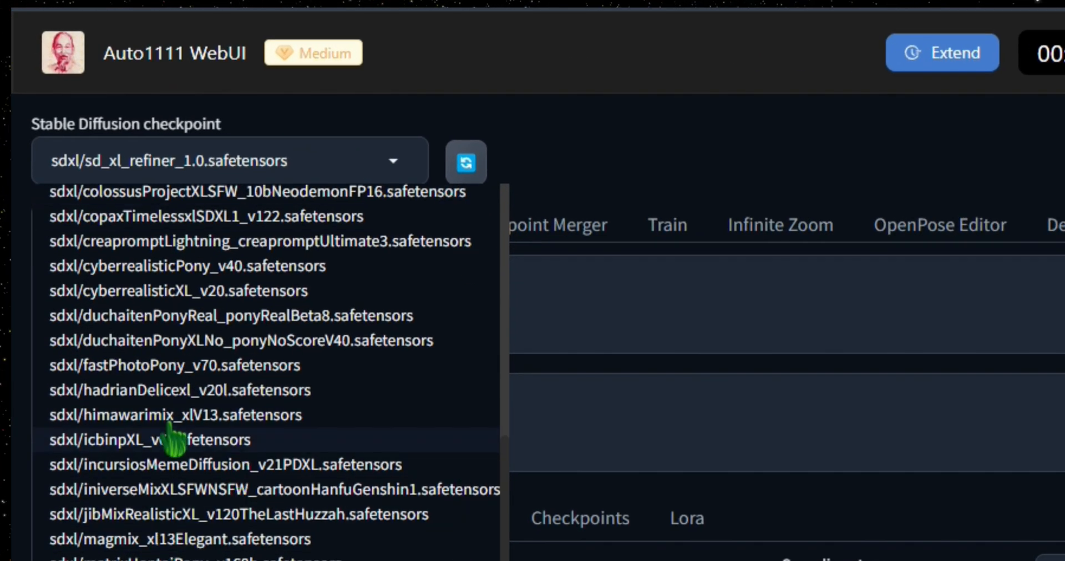
{"action": "left_click", "coordinate": [157, 265]}
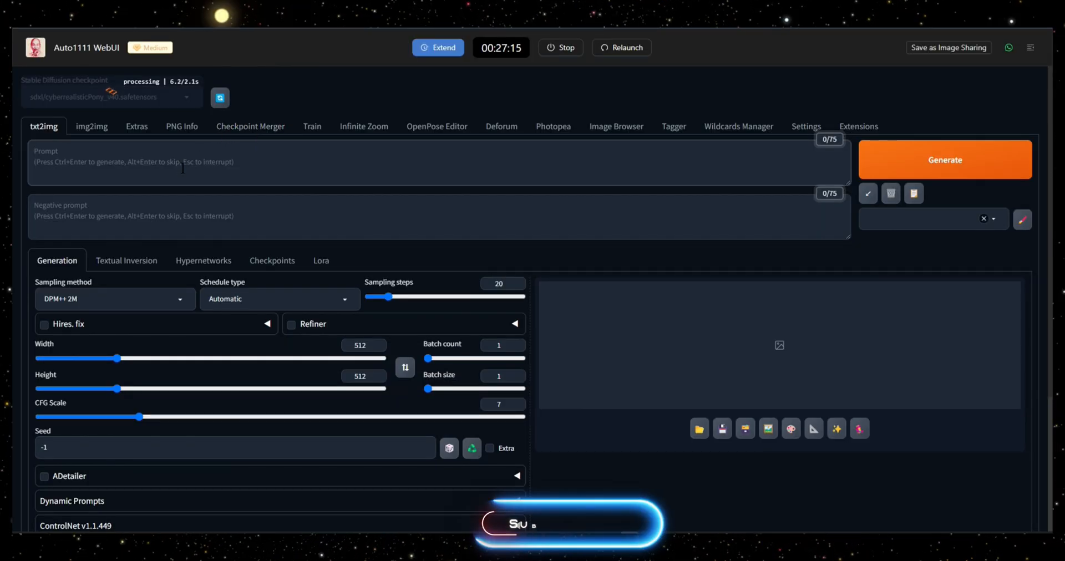
{"action": "left_click", "coordinate": [182, 167]}
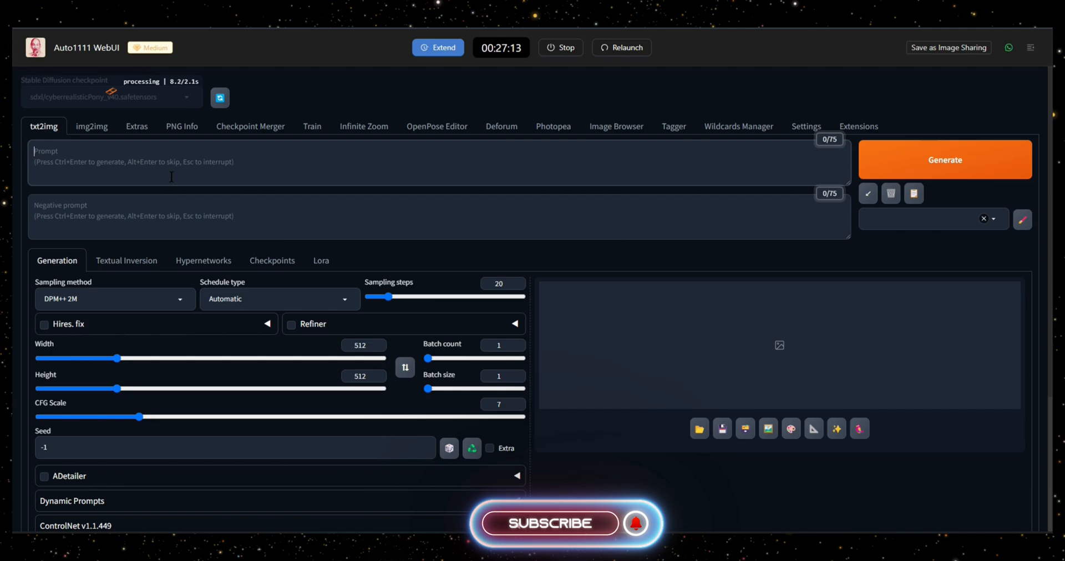
{"action": "type", "text": "Visualize a poised and elegant AI influencer with a distinct Russian charm. She stands confidently in front of a KFC restaurant, holding a coffee cup casually in one hand. Her long, blonde hair flows naturally in soft waves, perfectly framing her fair and smooth skin. Her refined beauty is marked by high cheekbones, a straight nose, and intelligent deep blue eyes that sparkle with warmth and subtle allure. She wears a stylish wrap-around dress that accentuates her sophisticated figure while blending effortlessly with her relaxed demeanor. Her medium, healthy physique reflects a balanced lifestyle centered on wellness and vitality. Despite the casual backdrop, she exudes confidence and grace, embodying a modern heroine—relatable yet captivating—who shares insights on beauty, fashion, and healthy living. Her presence is an inspiring mix of everyday practicality and refined elegance, creating a strong connection with her audience."}
{"action": "left_click", "coordinate": [286, 216]}
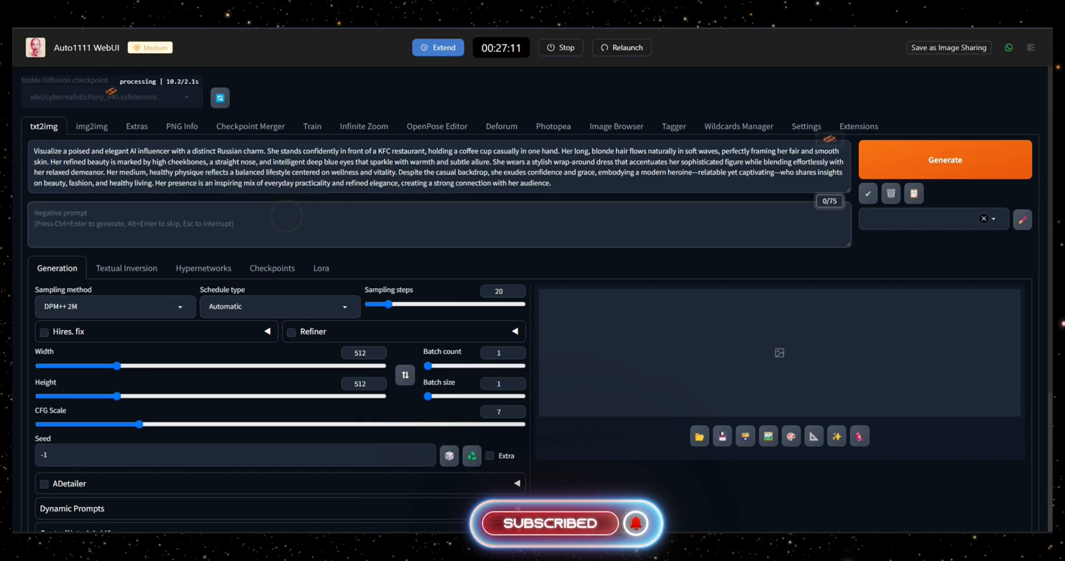
{"action": "type", "text": "Exclude any harsh or exaggerated facial features, unrealistic body proportions, overly stylized or artificial clothing, unnatural postures, busy or chaotic backgrounds, extreme facial expressions, or cartoonish elements. Avoid low-quality lighting, overly bright or garish colors, and accessories that detract from her chic, refined appearance."}
Set the image height to 1920, generate the images and view the first result on its own
{"action": "left_click", "coordinate": [114, 307]}
{"action": "scroll", "coordinate": [517, 249], "scroll_direction": "down", "scroll_amount": 3}
{"action": "left_click", "coordinate": [517, 169]}
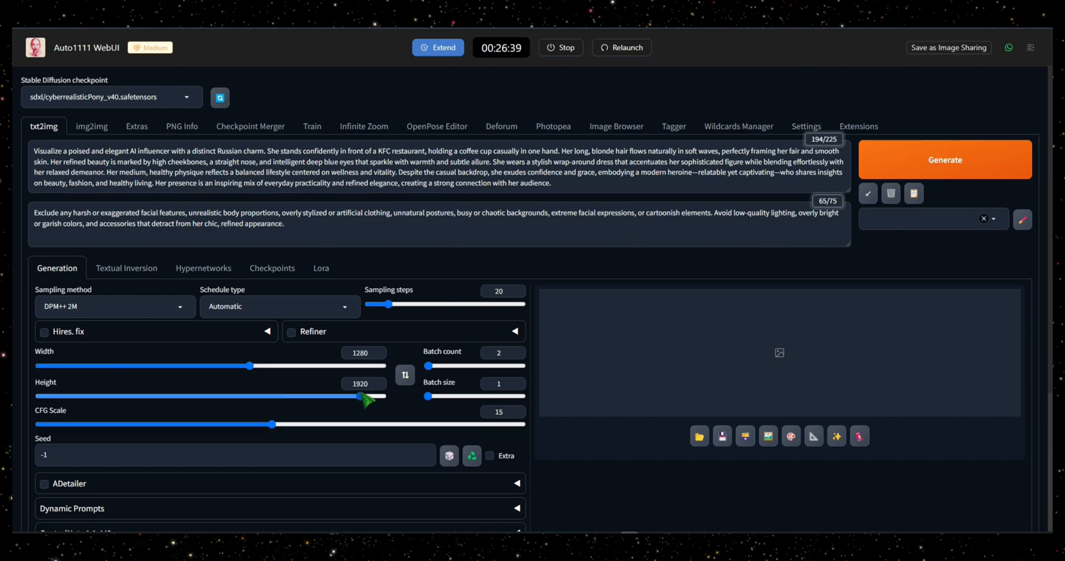
{"action": "left_click_drag", "start_coordinate": [363, 401], "coordinate": [361, 397]}
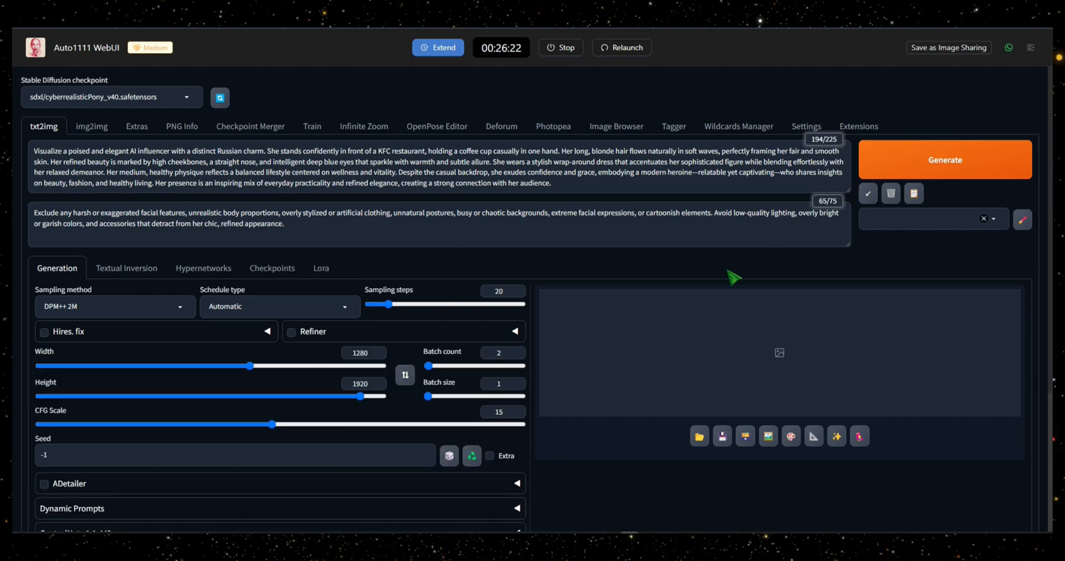
{"action": "left_click", "coordinate": [903, 162]}
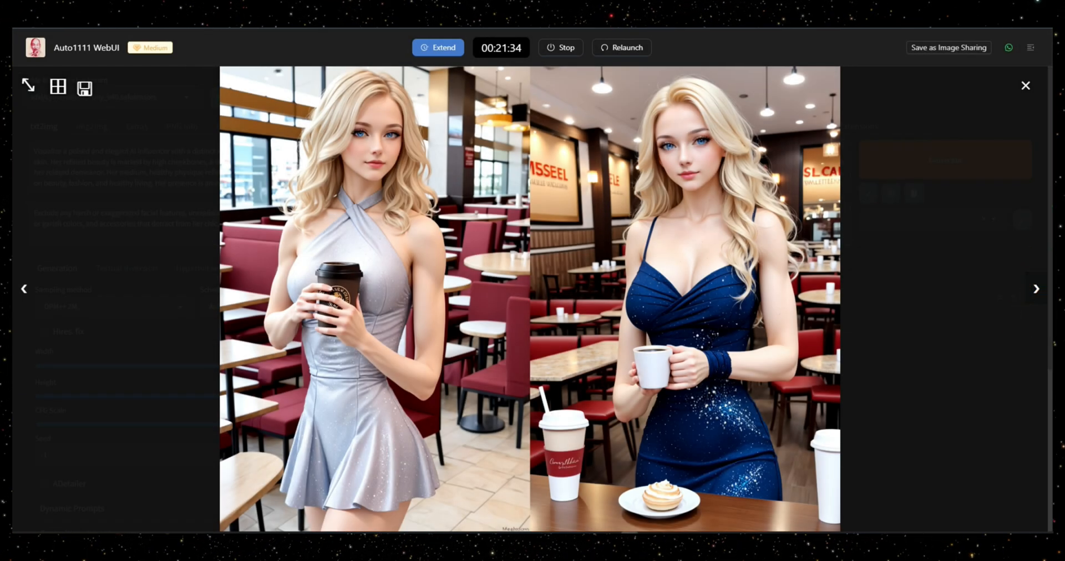
{"action": "left_click", "coordinate": [1037, 288]}
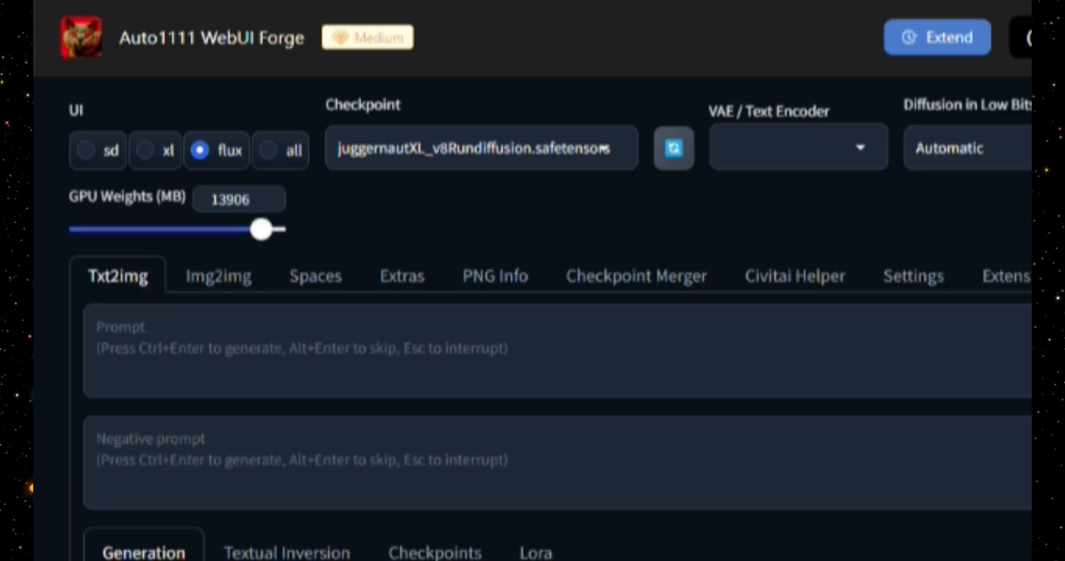
Choose the sdxl/cyberrealisticPony_v40 checkpoint for the red-haired girl in the rain prompt
{"action": "left_click", "coordinate": [504, 147]}
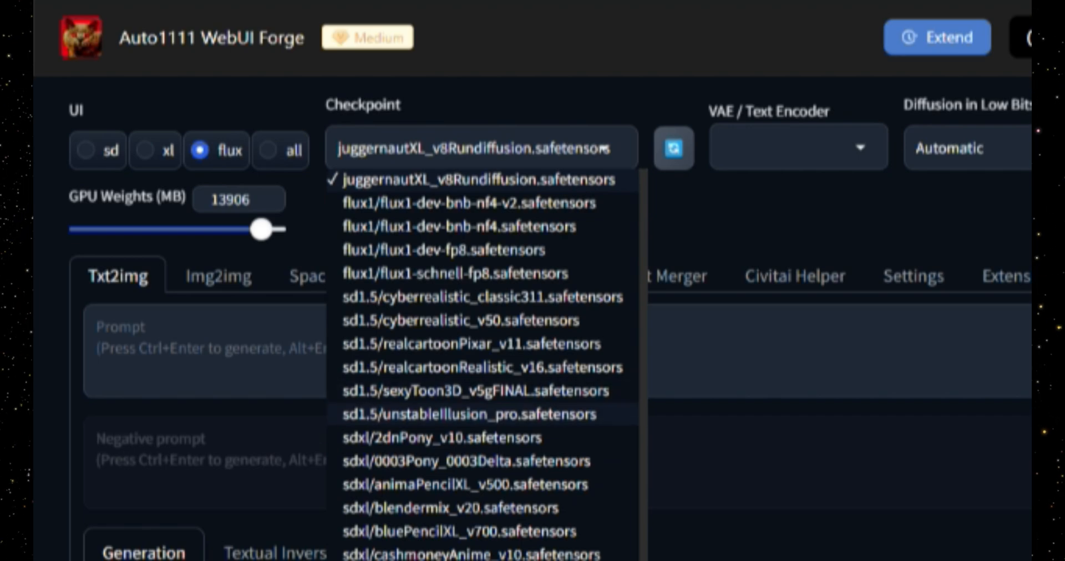
{"action": "scroll", "coordinate": [482, 417], "scroll_direction": "down", "scroll_amount": 2}
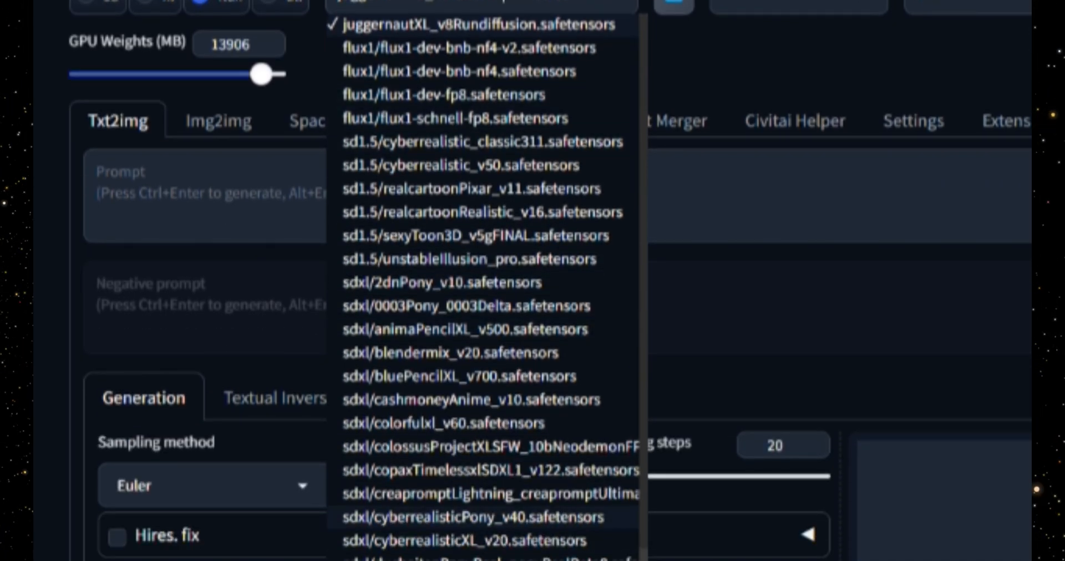
{"action": "left_click", "coordinate": [473, 517]}
{"action": "scroll", "coordinate": [473, 517], "scroll_direction": "up", "scroll_amount": 2}
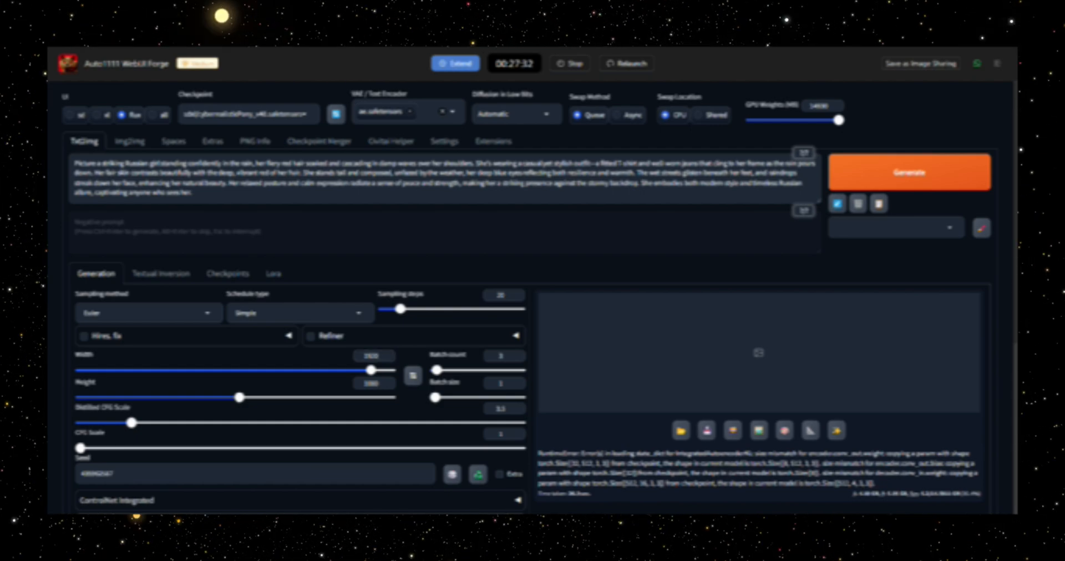
Generate the red-haired girl in the rain images in txt2img
{"action": "left_click", "coordinate": [866, 173]}
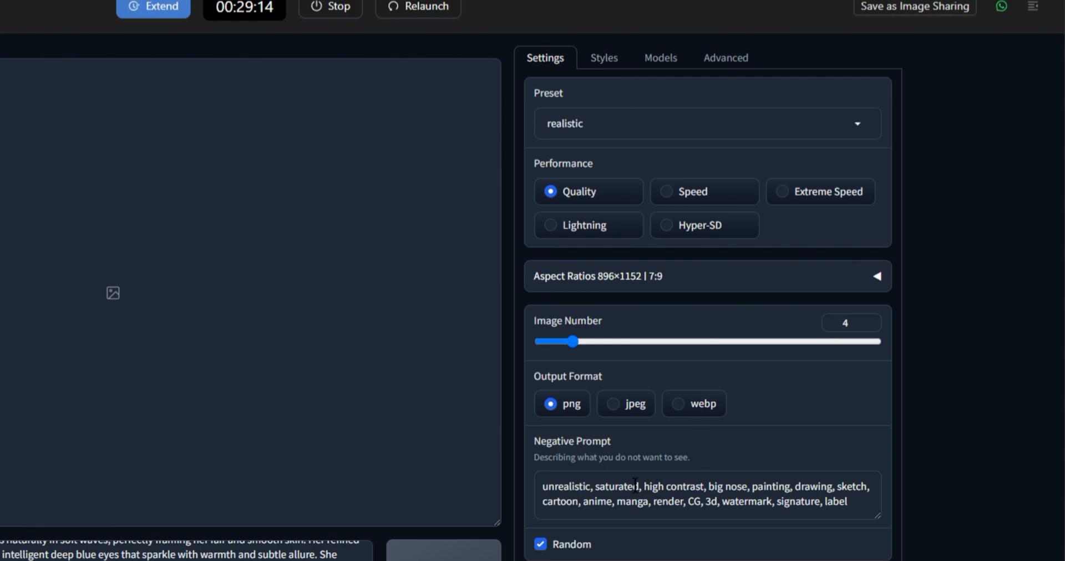
Replace the negative prompt with the longer exclusion text and view the second KFC portrait full screen
{"action": "triple_click", "coordinate": [610, 490]}
{"action": "type", "text": "Exclude any harsh or exaggerated facial features, unrealistic body proportions, overly stylized or artificial clothing, unnatural postures, busy or chaotic backgrounds, extreme facial expressions, or cartoonish elements. Avoid low-quality lighting, overly bright or garish colors, and accessories that detract from her chic, refined appearance."}
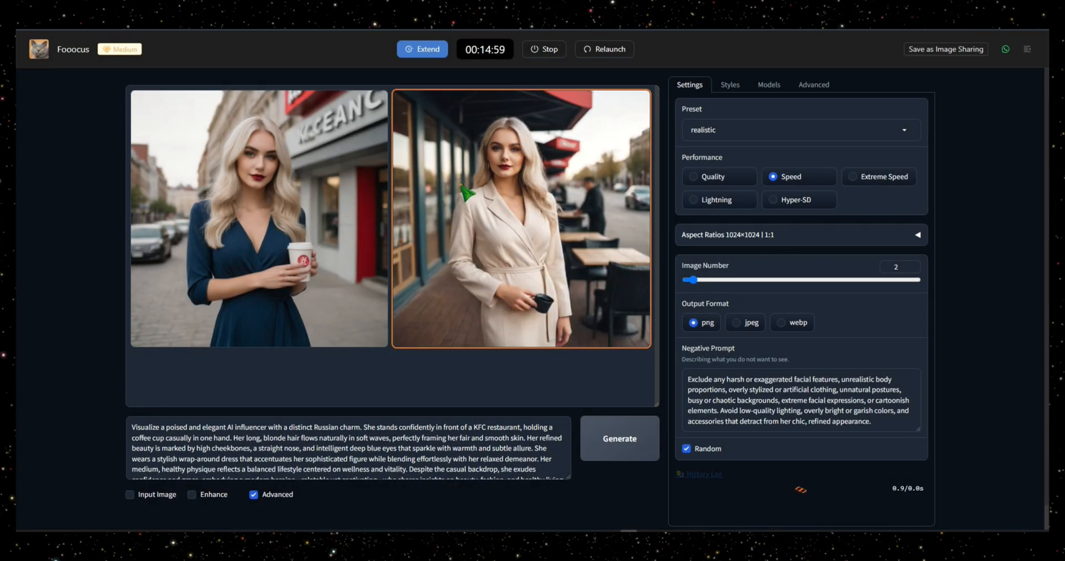
{"action": "left_click", "coordinate": [462, 186]}
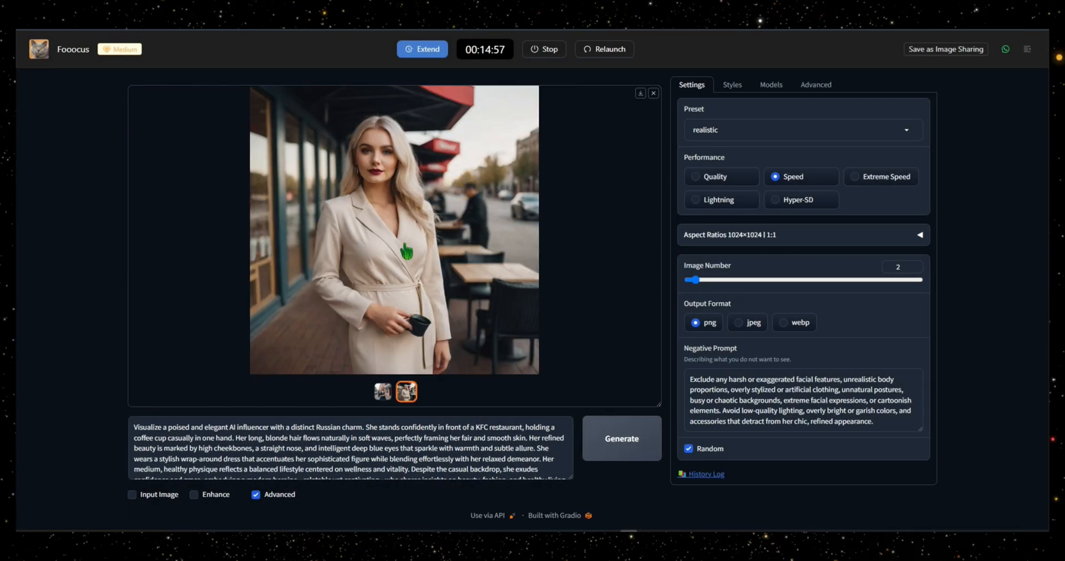
{"action": "left_click", "coordinate": [404, 243]}
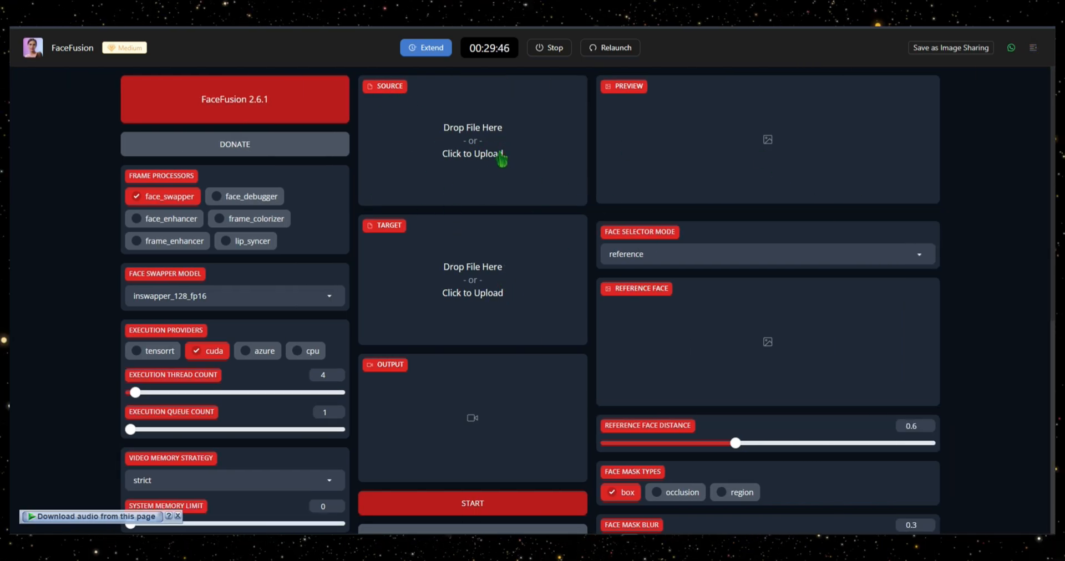
Load the source face image and the 9833 photo as the face-swap target in FaceFusion
{"action": "left_click", "coordinate": [502, 159]}
{"action": "left_click", "coordinate": [255, 60]}
{"action": "left_click", "coordinate": [440, 238]}
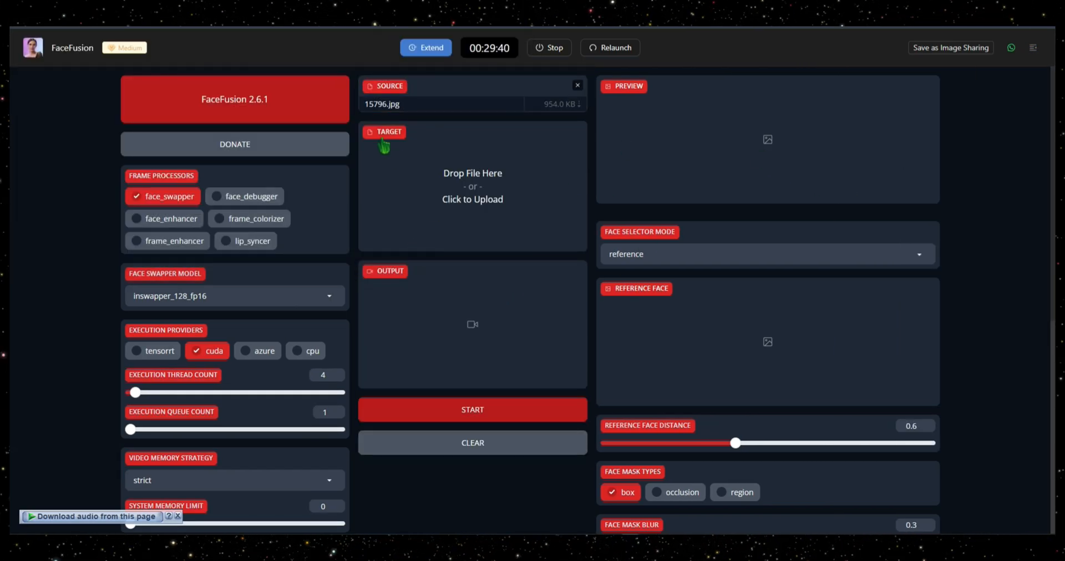
{"action": "left_click", "coordinate": [441, 203]}
{"action": "left_click", "coordinate": [195, 63]}
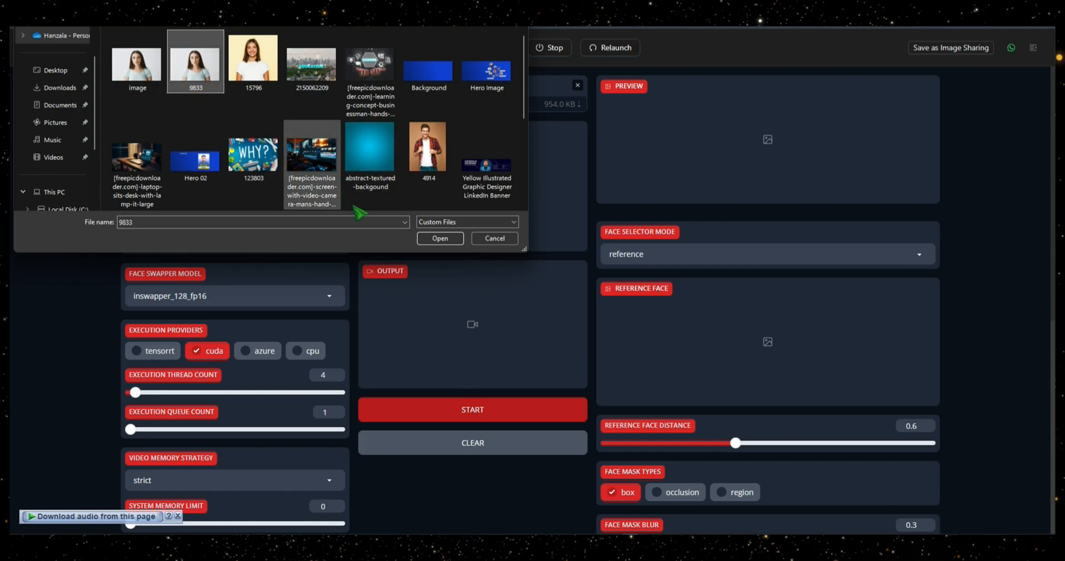
{"action": "left_click", "coordinate": [439, 238]}
{"action": "scroll", "coordinate": [499, 274], "scroll_direction": "down", "scroll_amount": 3}
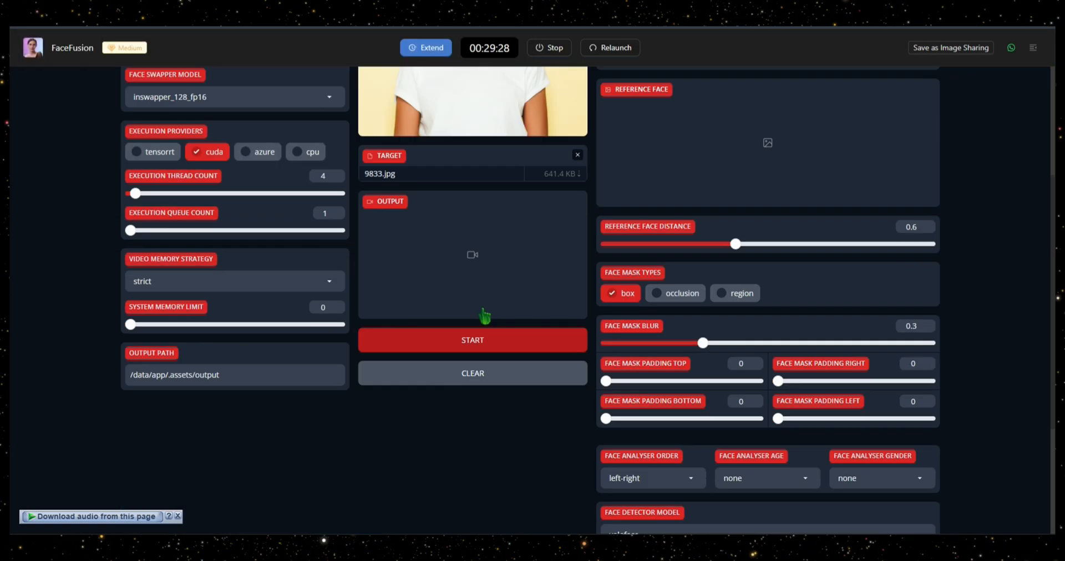
{"action": "scroll", "coordinate": [517, 320], "scroll_direction": "up", "scroll_amount": 3}
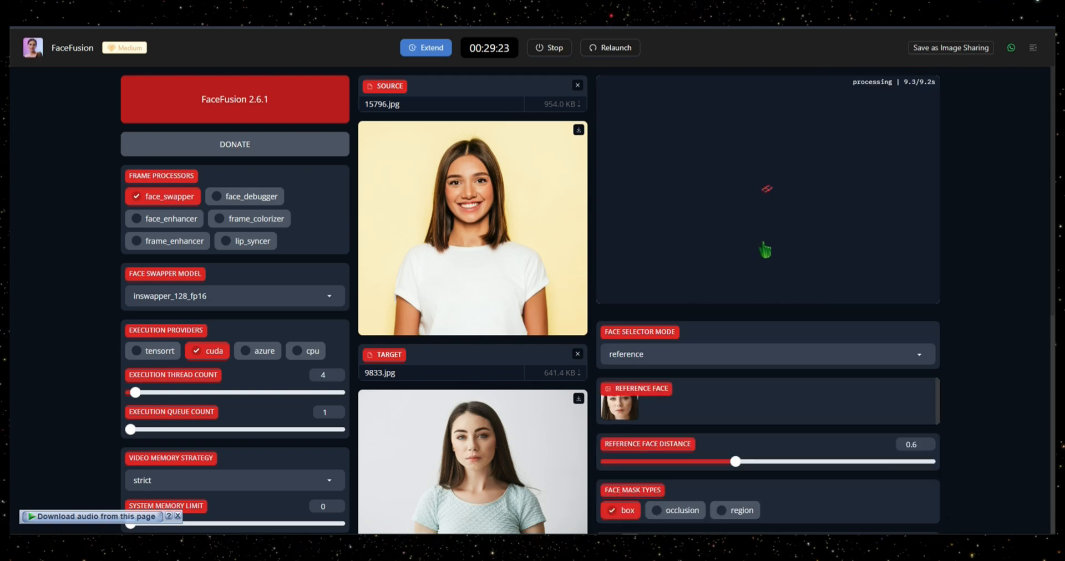
{"action": "scroll", "coordinate": [467, 396], "scroll_direction": "down", "scroll_amount": 3}
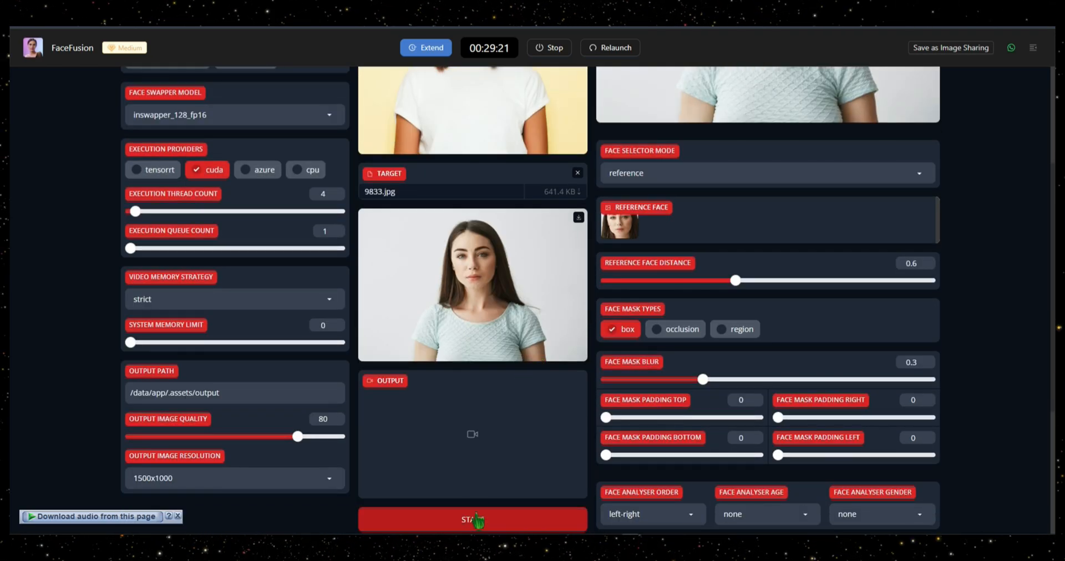
{"action": "scroll", "coordinate": [571, 468], "scroll_direction": "up", "scroll_amount": 3}
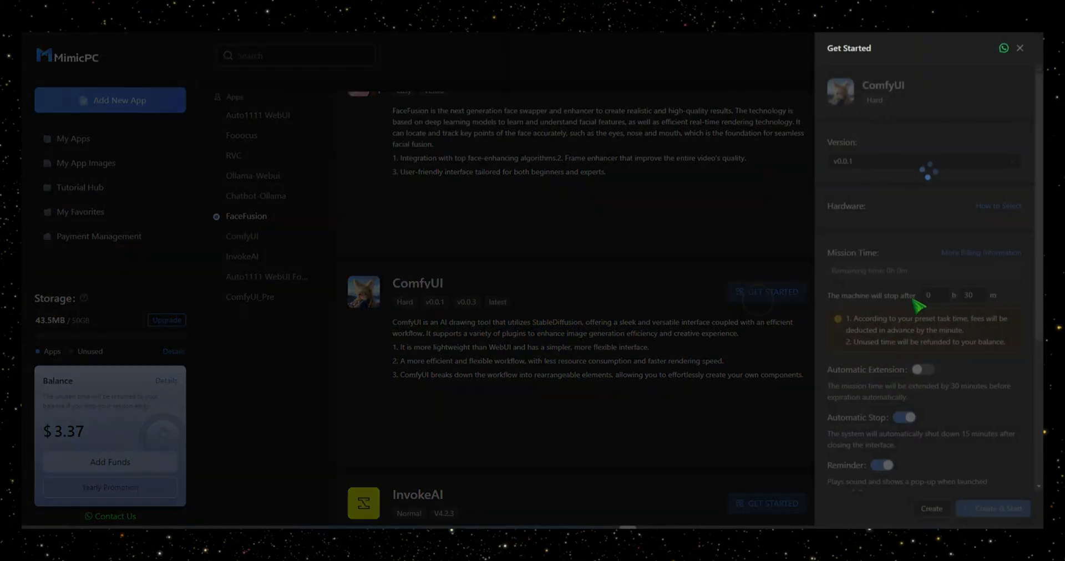
Pick the latest ComfyUI version and move on to the auto-stop hours field
{"action": "left_click", "coordinate": [877, 163]}
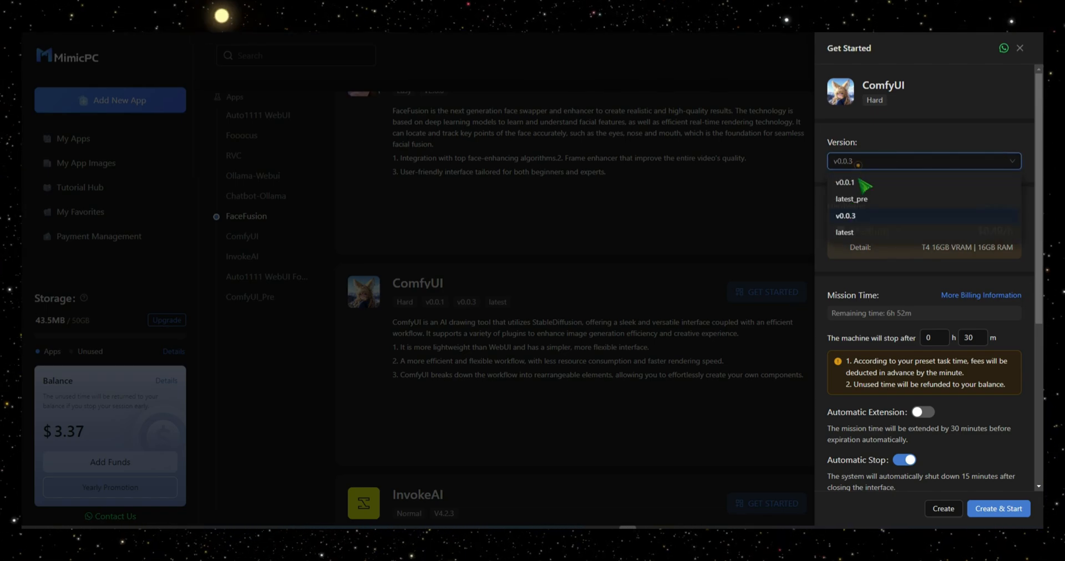
{"action": "left_click", "coordinate": [936, 234]}
{"action": "left_click", "coordinate": [930, 337]}
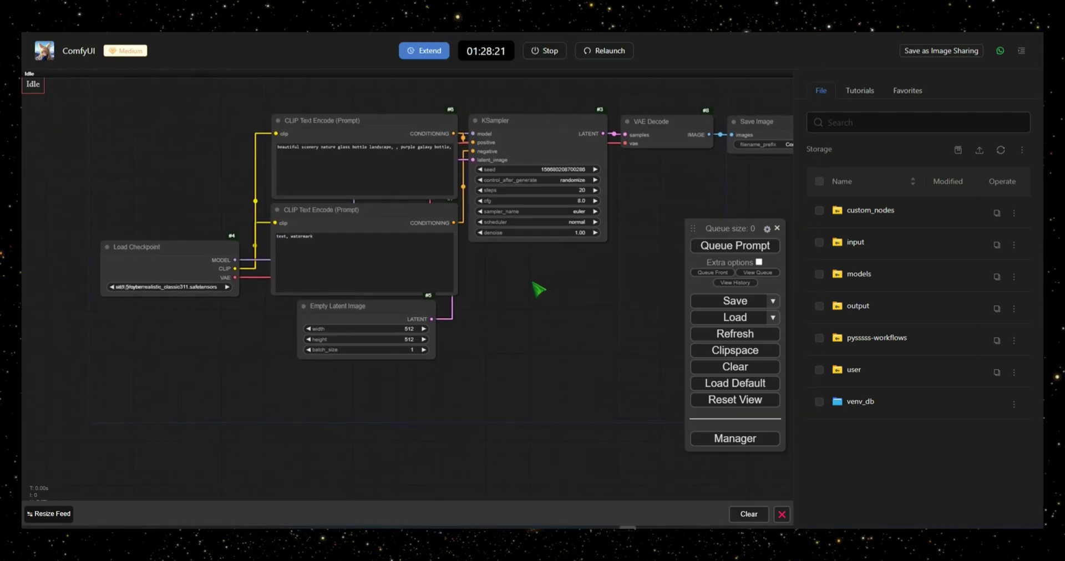
Close the file browser and pan the ComfyUI node graph to clear working space
{"action": "left_click_drag", "start_coordinate": [541, 289], "coordinate": [505, 292]}
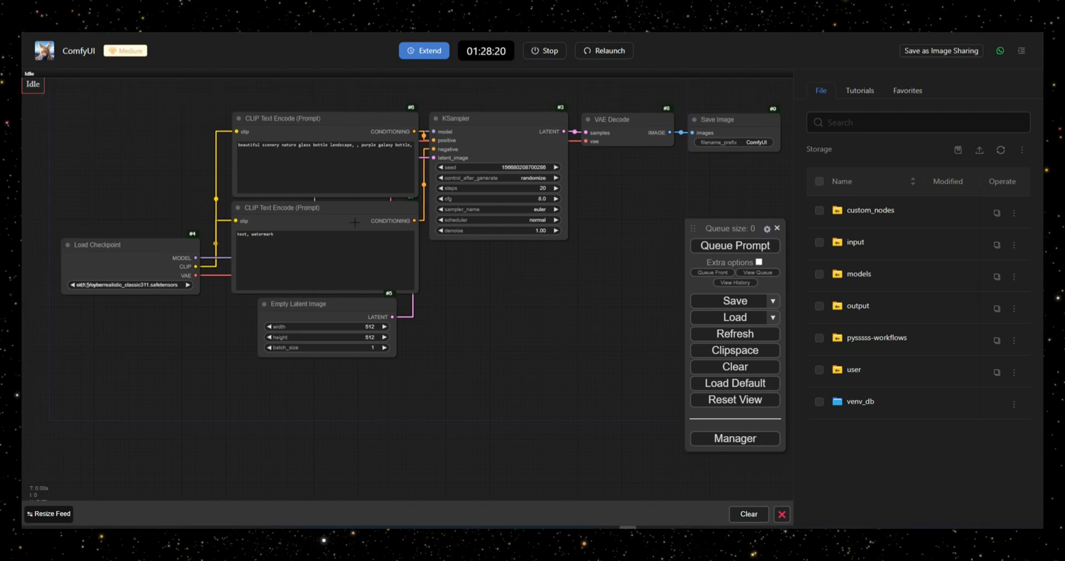
{"action": "left_click", "coordinate": [1021, 51]}
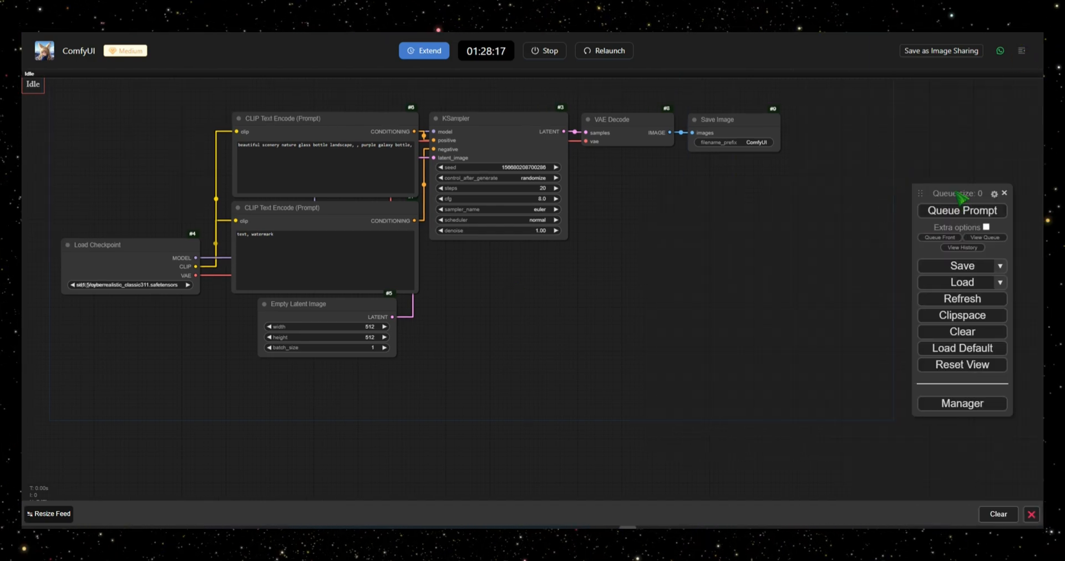
{"action": "left_click_drag", "start_coordinate": [596, 284], "coordinate": [651, 293]}
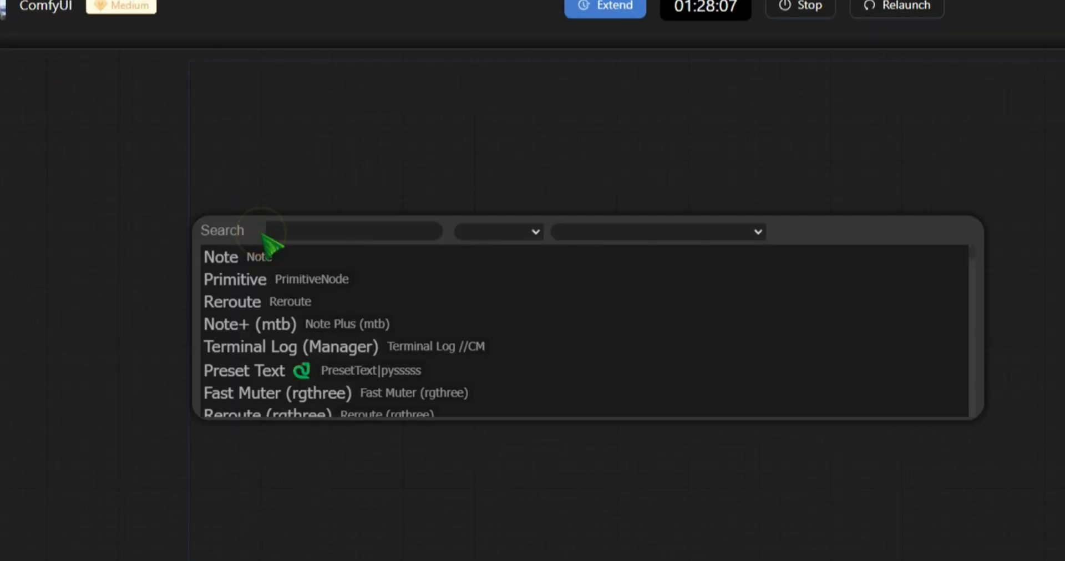
{"action": "type", "text": "load"}
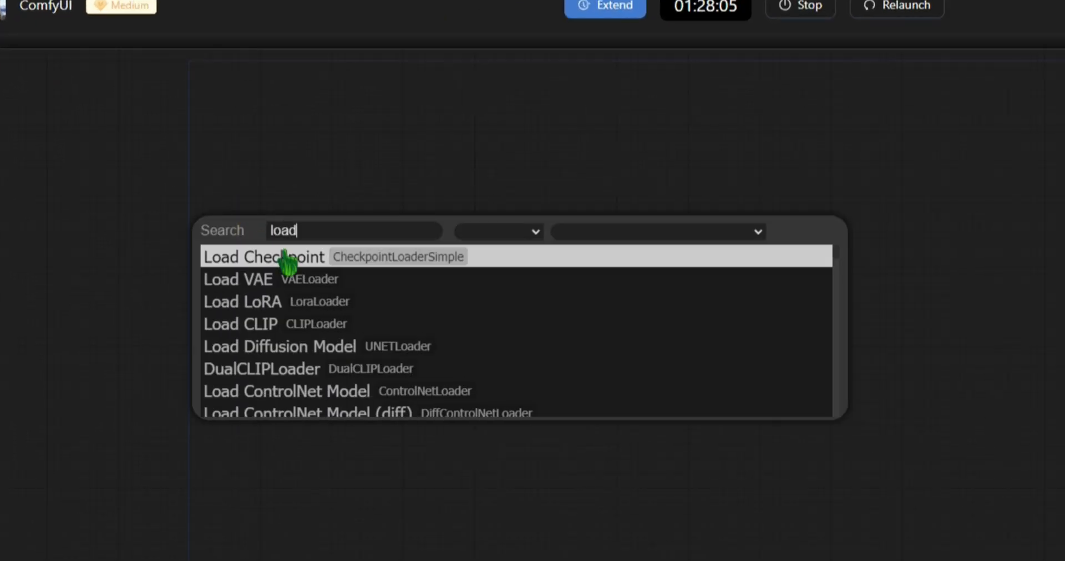
Place a Load Checkpoint node with flux1-dev-bnb-nf4-v2 and widen it so the model name shows fully
{"action": "left_click", "coordinate": [285, 258]}
{"action": "left_click_drag", "start_coordinate": [365, 248], "coordinate": [256, 228]}
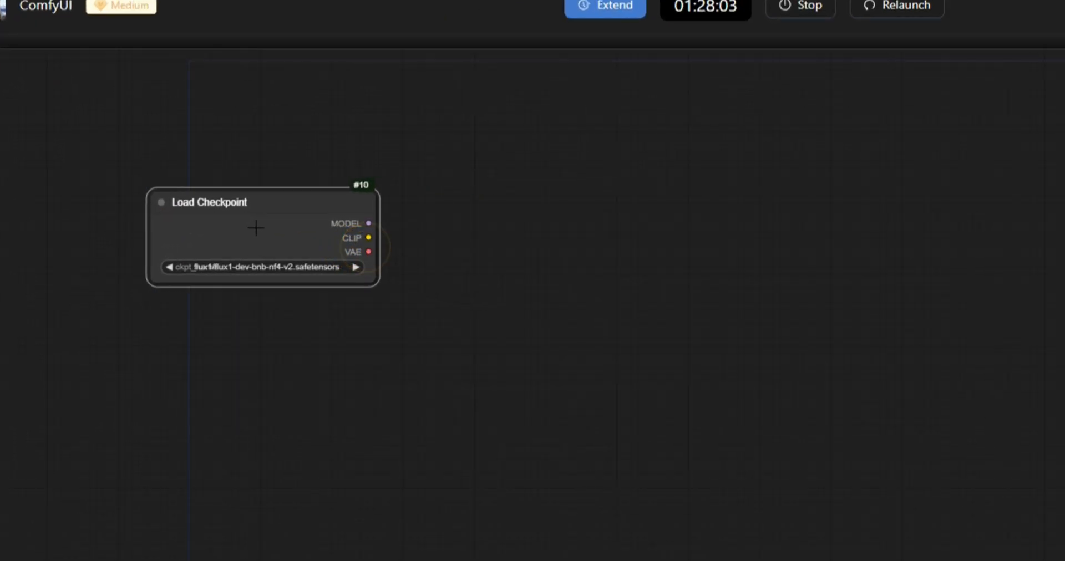
{"action": "left_click_drag", "start_coordinate": [379, 285], "coordinate": [444, 296]}
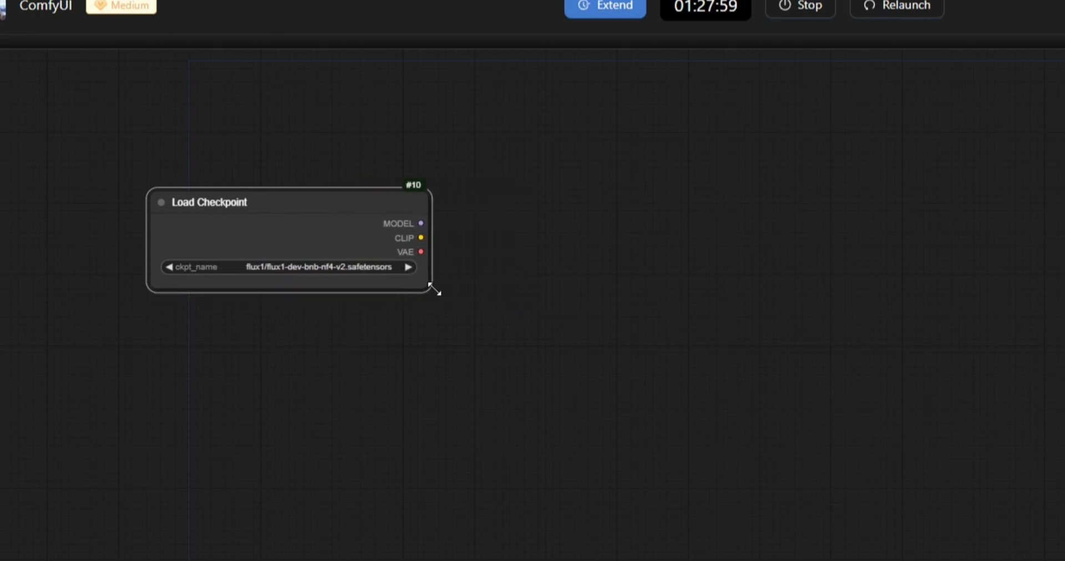
{"action": "left_click_drag", "start_coordinate": [444, 296], "coordinate": [444, 297]}
{"action": "mouse_move", "coordinate": [388, 251]}
{"action": "left_mouse_down"}
{"action": "mouse_move", "coordinate": [344, 181]}
{"action": "mouse_move", "coordinate": [350, 252]}
{"action": "left_mouse_up"}
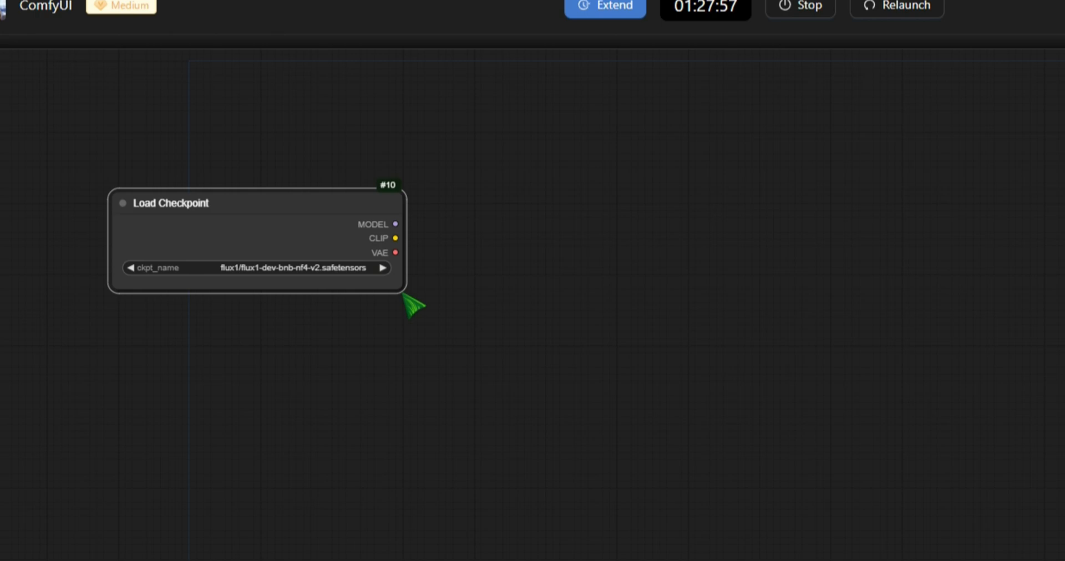
Feed the checkpoint's CLIP output into two new CLIP Text Encode nodes
{"action": "mouse_move", "coordinate": [398, 285]}
{"action": "left_mouse_down"}
{"action": "mouse_move", "coordinate": [440, 312]}
{"action": "mouse_move", "coordinate": [399, 282]}
{"action": "left_mouse_up"}
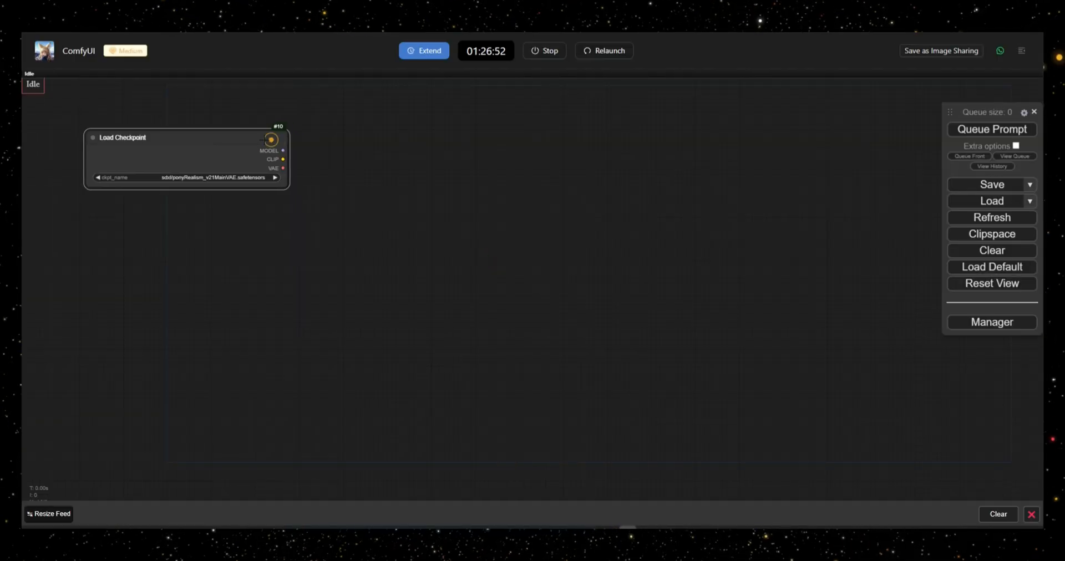
{"action": "left_click_drag", "start_coordinate": [421, 146], "coordinate": [422, 148]}
{"action": "left_click", "coordinate": [462, 182]}
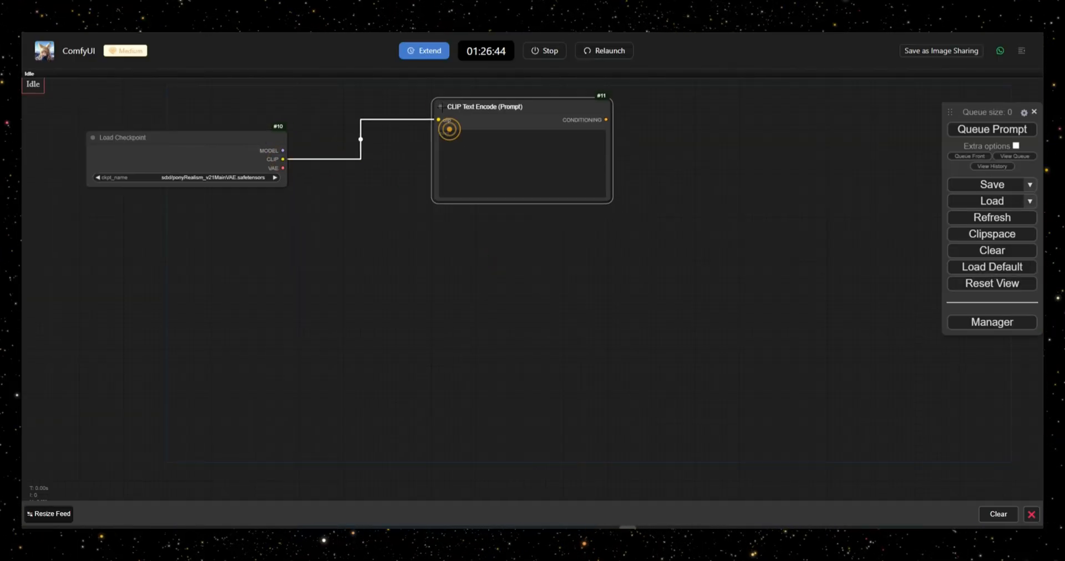
{"action": "mouse_move", "coordinate": [283, 158]}
{"action": "left_mouse_down"}
{"action": "mouse_move", "coordinate": [405, 288]}
{"action": "mouse_move", "coordinate": [423, 238]}
{"action": "left_mouse_up"}
{"action": "left_click", "coordinate": [457, 302]}
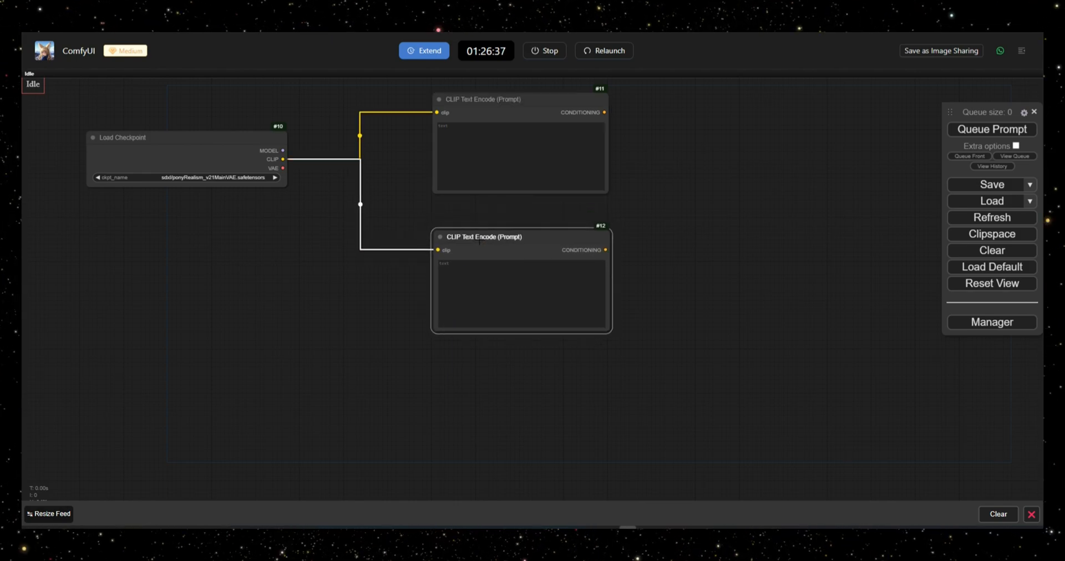
{"action": "left_click", "coordinate": [725, 258]}
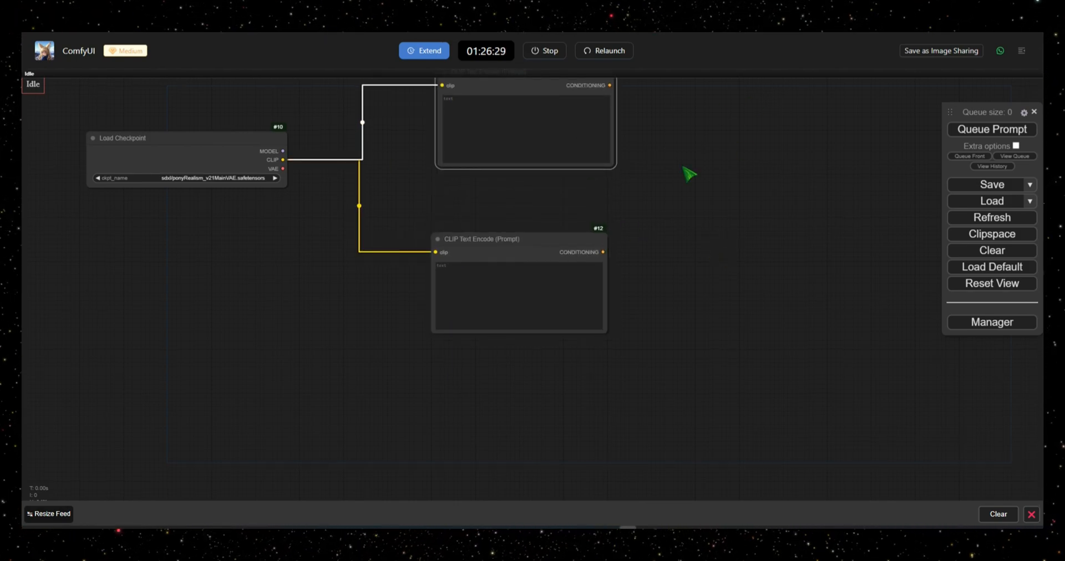
{"action": "scroll", "coordinate": [690, 173], "scroll_direction": "down", "scroll_amount": 1}
Tidy the node layout and colour the first prompt node (#11) green
{"action": "left_click_drag", "start_coordinate": [264, 218], "coordinate": [210, 240]}
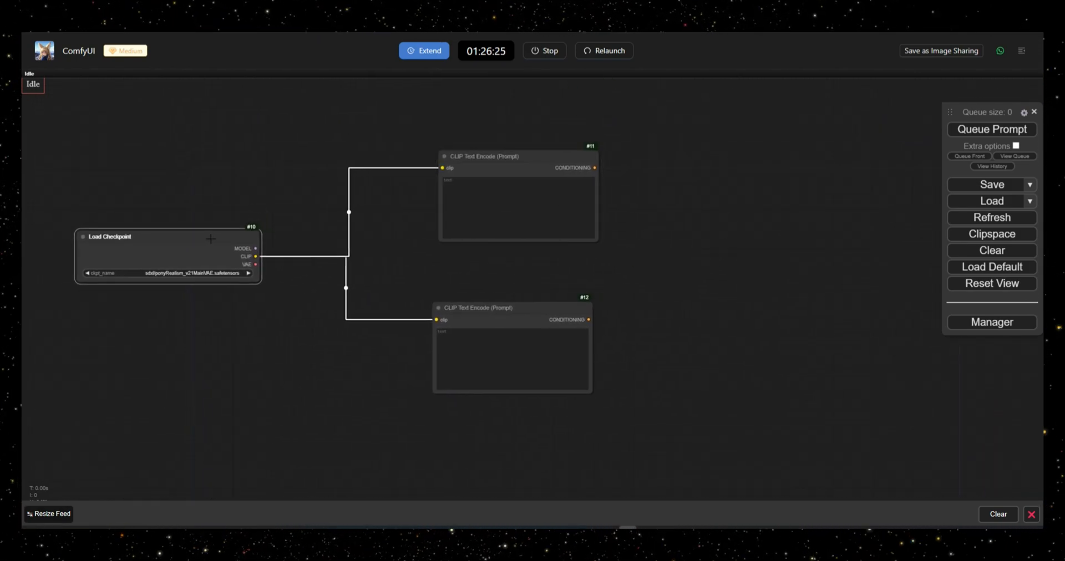
{"action": "left_click_drag", "start_coordinate": [449, 305], "coordinate": [456, 305]}
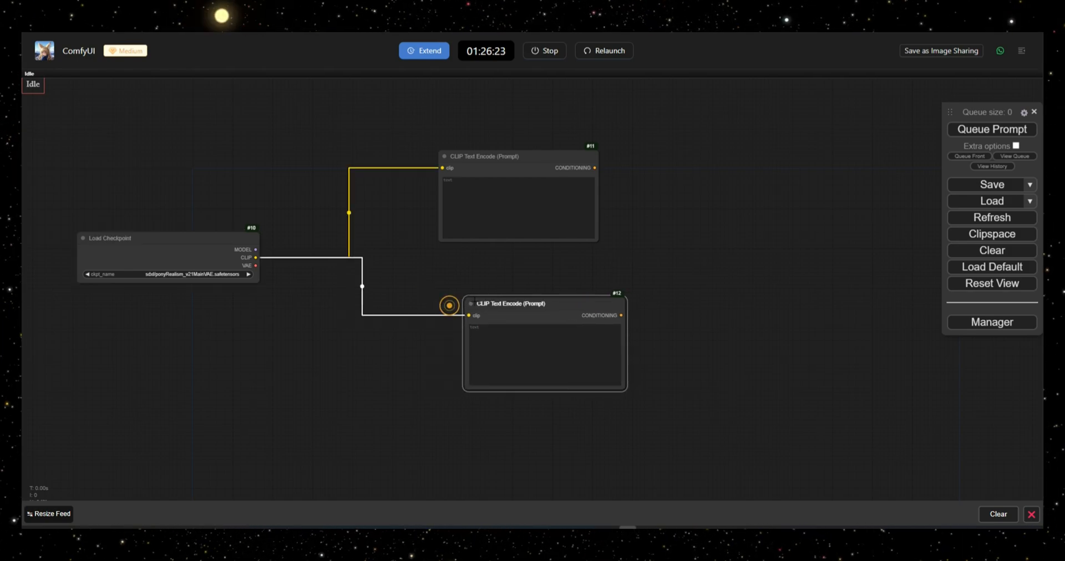
{"action": "left_click_drag", "start_coordinate": [537, 198], "coordinate": [538, 174]}
{"action": "right_click", "coordinate": [532, 133]}
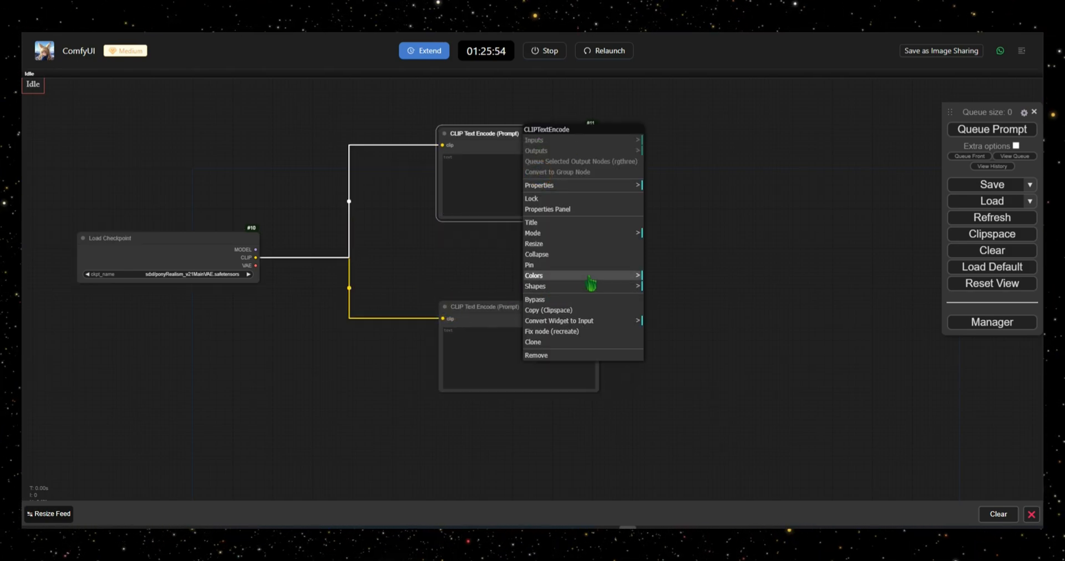
{"action": "left_click", "coordinate": [621, 277]}
{"action": "left_click", "coordinate": [671, 316]}
Colour the second prompt node (#12) brown
{"action": "right_click", "coordinate": [534, 309]}
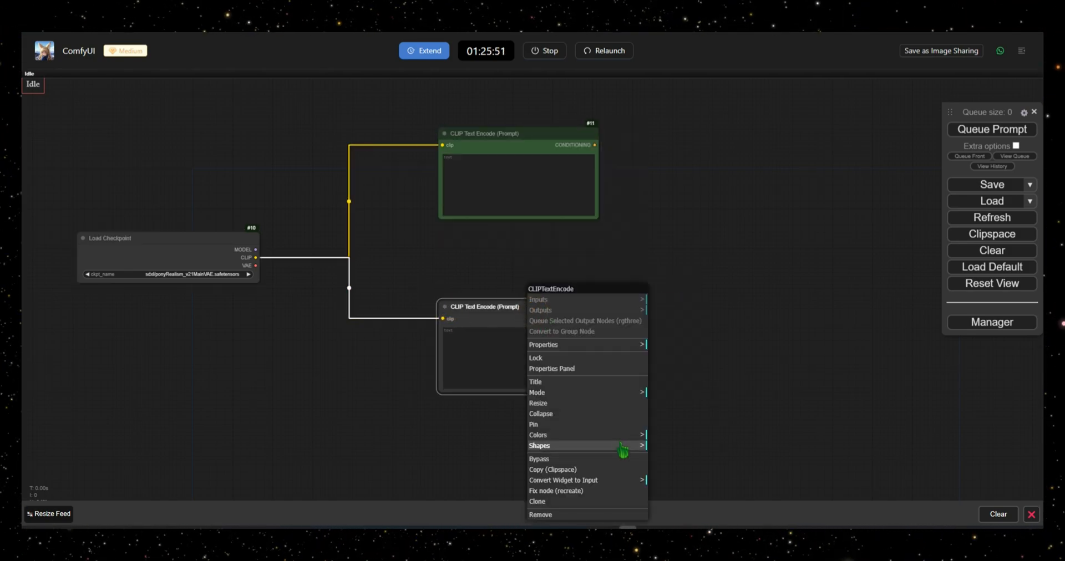
{"action": "left_click", "coordinate": [616, 435]}
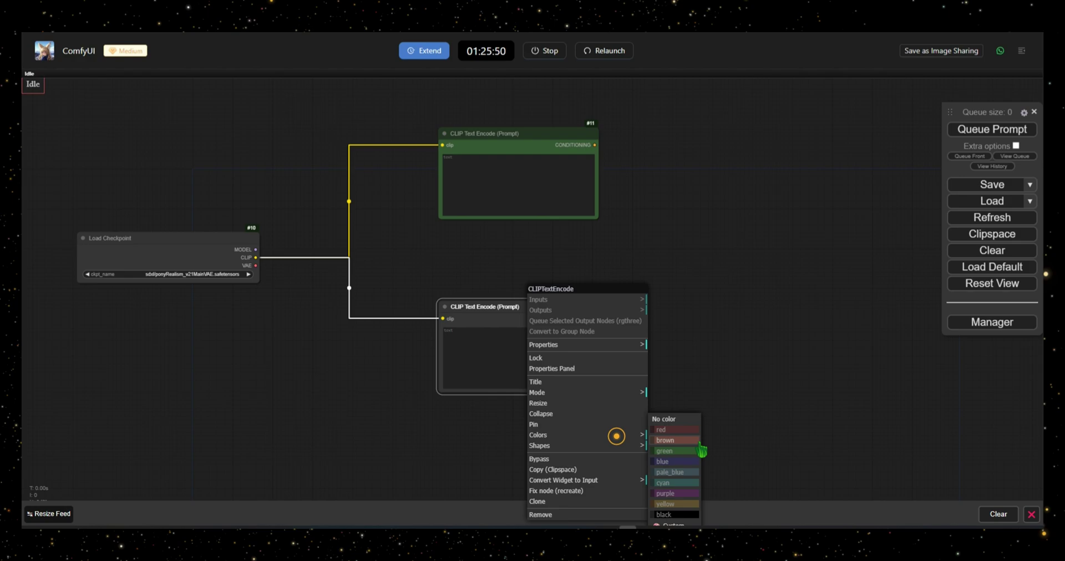
{"action": "left_click", "coordinate": [670, 441]}
{"action": "left_click", "coordinate": [624, 258]}
Add a KSampler node and wire the prompt conditioning into it
{"action": "double_click", "coordinate": [704, 236]}
{"action": "type", "text": "ks"}
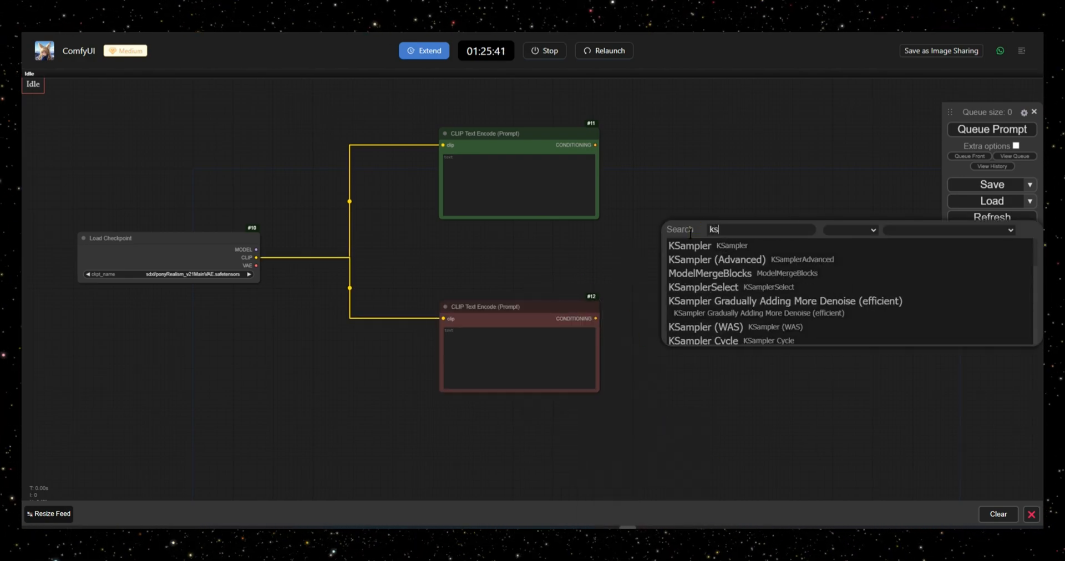
{"action": "key", "text": "Return"}
{"action": "mouse_move", "coordinate": [596, 319]}
{"action": "left_mouse_down"}
{"action": "mouse_move", "coordinate": [648, 214]}
{"action": "mouse_move", "coordinate": [708, 214]}
{"action": "left_mouse_up"}
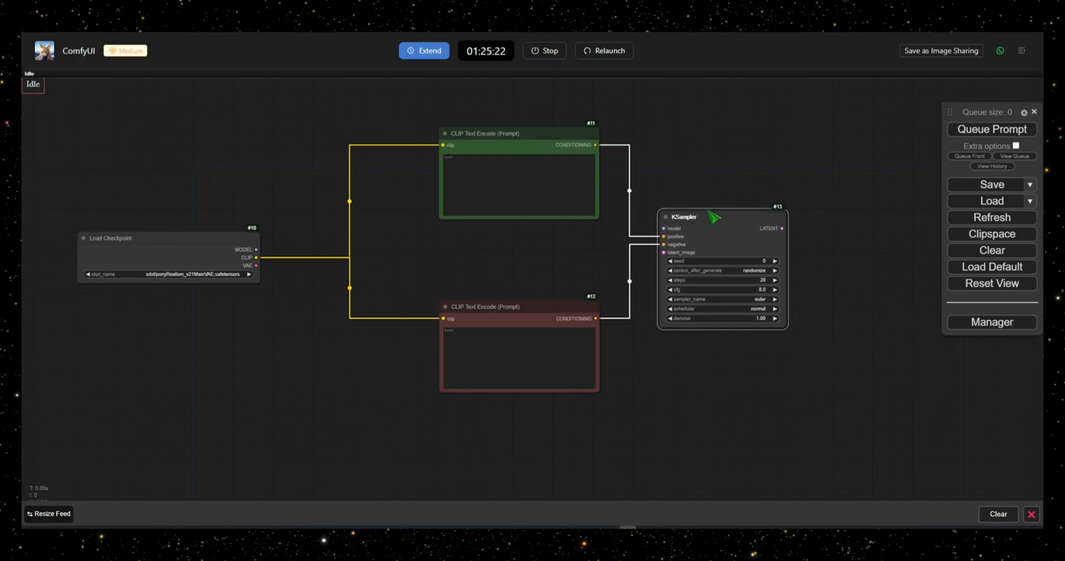
{"action": "mouse_move", "coordinate": [256, 249]}
{"action": "left_mouse_down"}
{"action": "mouse_move", "coordinate": [641, 258]}
{"action": "mouse_move", "coordinate": [667, 228]}
{"action": "left_mouse_up"}
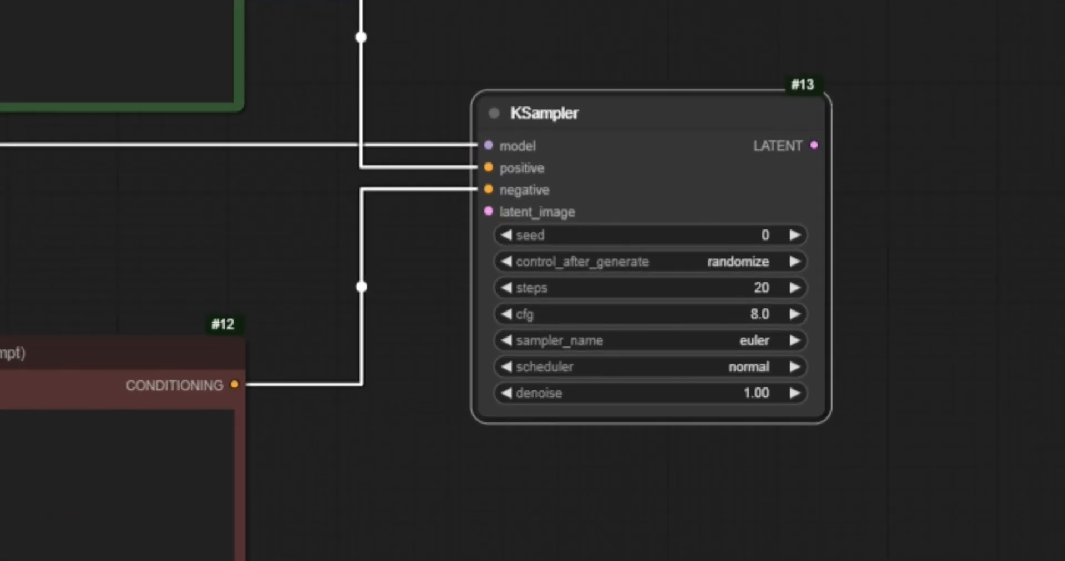
Keep the KSampler seed at 0 and set it to stay fixed between generations
{"action": "left_click", "coordinate": [715, 238]}
{"action": "key", "text": "Return"}
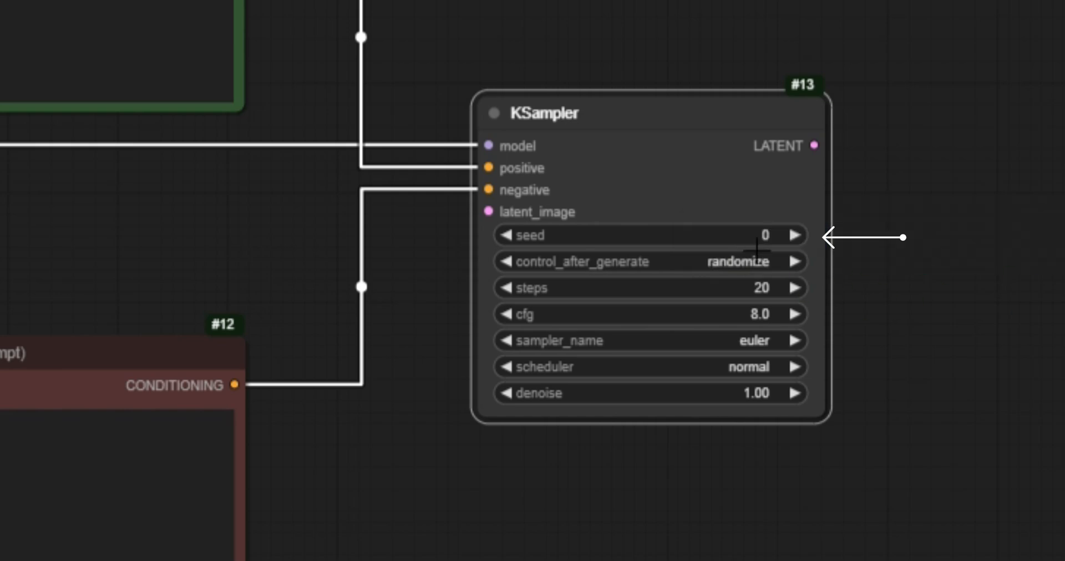
{"action": "left_click", "coordinate": [695, 261]}
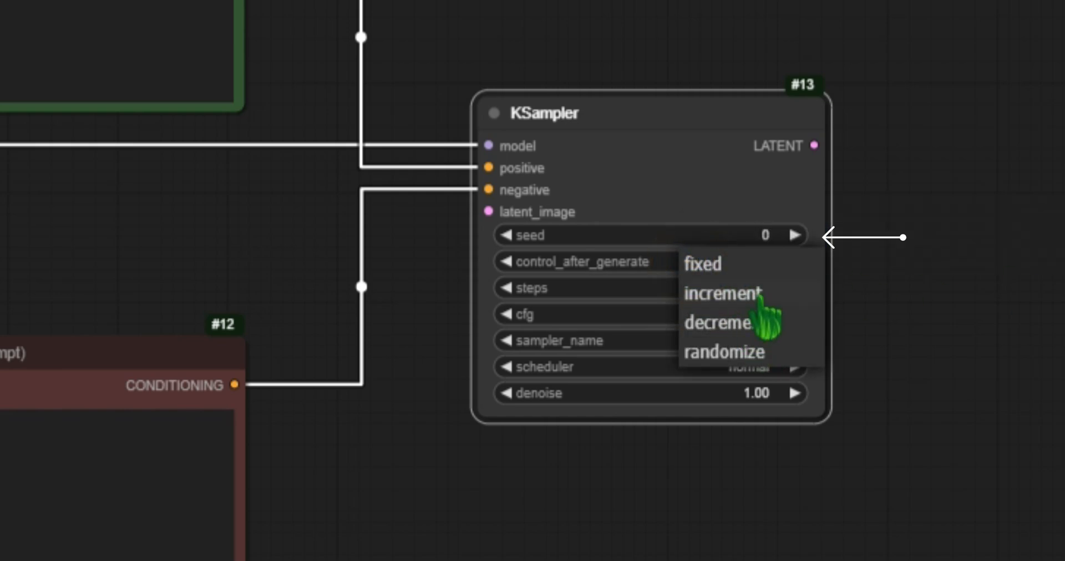
{"action": "left_click", "coordinate": [732, 263]}
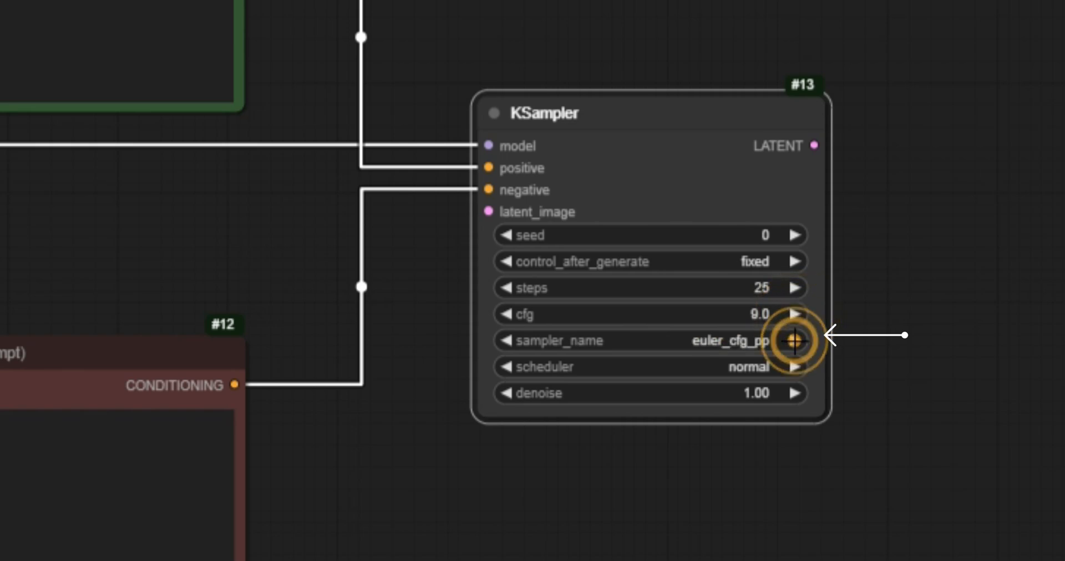
Set the sampler to euler_ancestral with the simple scheduler and denoise 1.00
{"action": "left_click", "coordinate": [793, 341]}
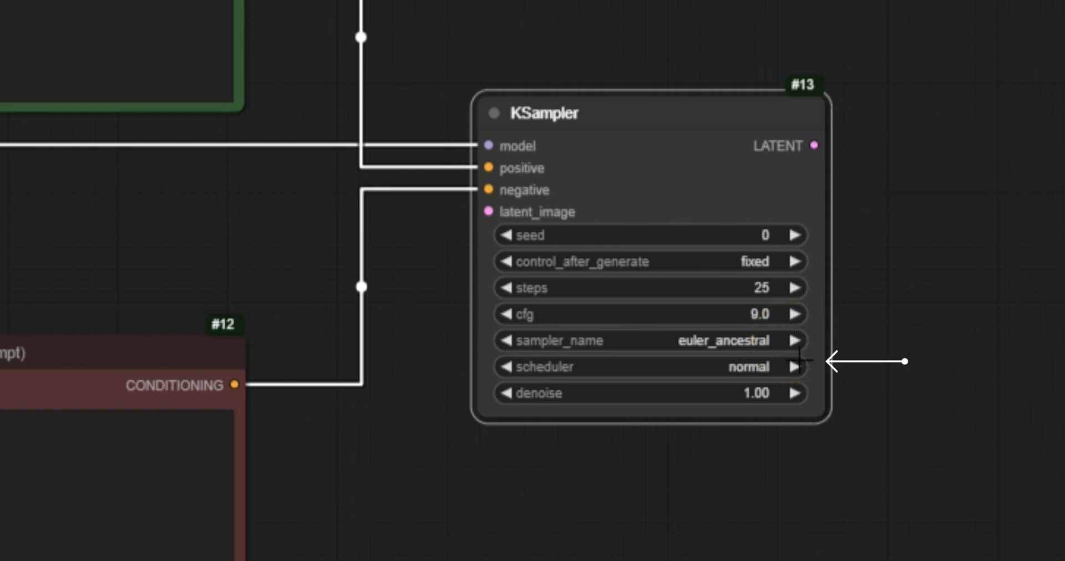
{"action": "left_click", "coordinate": [794, 367]}
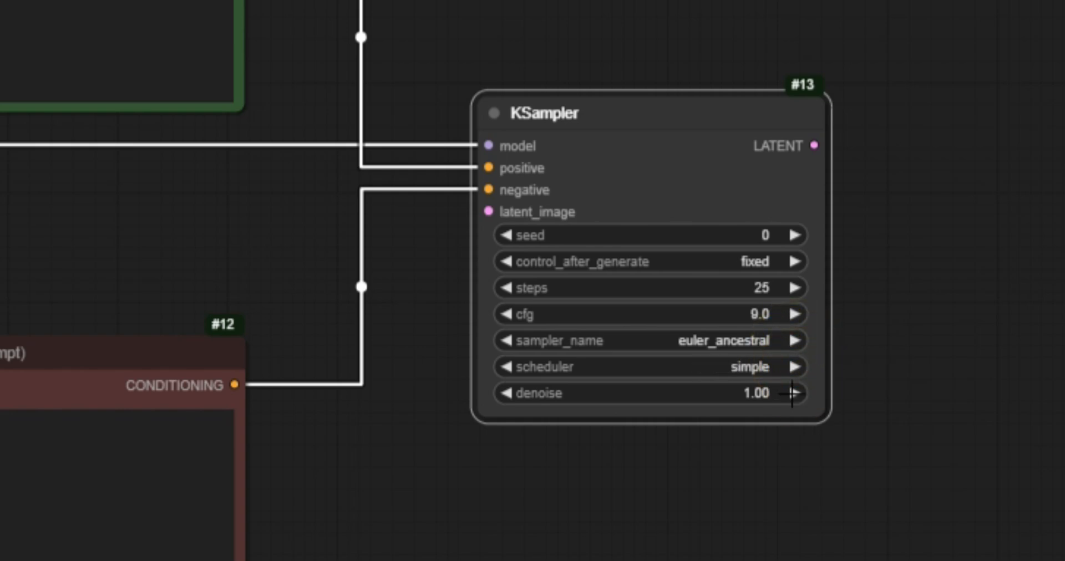
{"action": "left_click", "coordinate": [787, 393]}
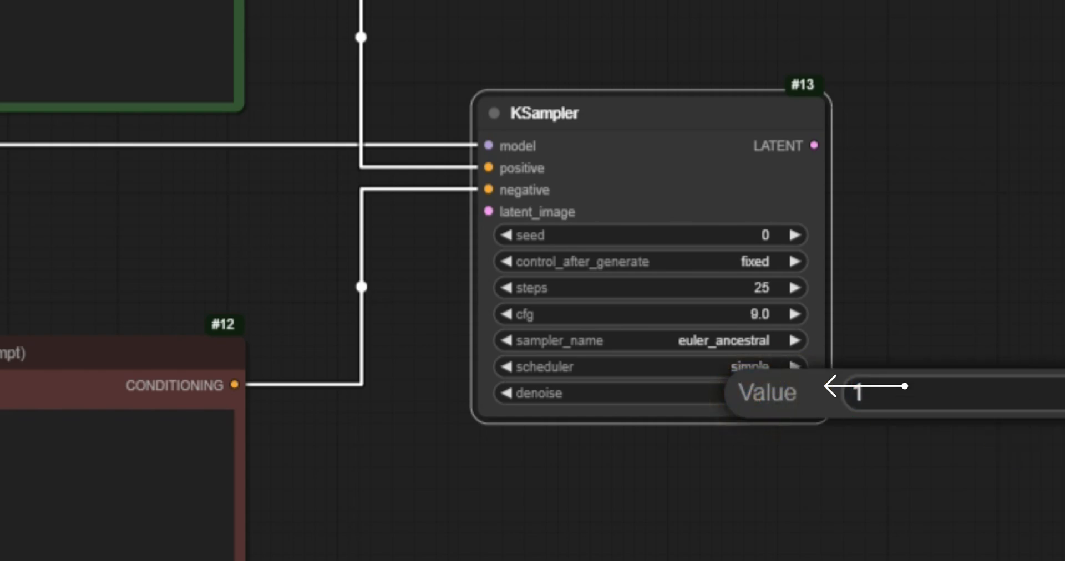
{"action": "key", "text": "Return"}
{"action": "left_click", "coordinate": [785, 392]}
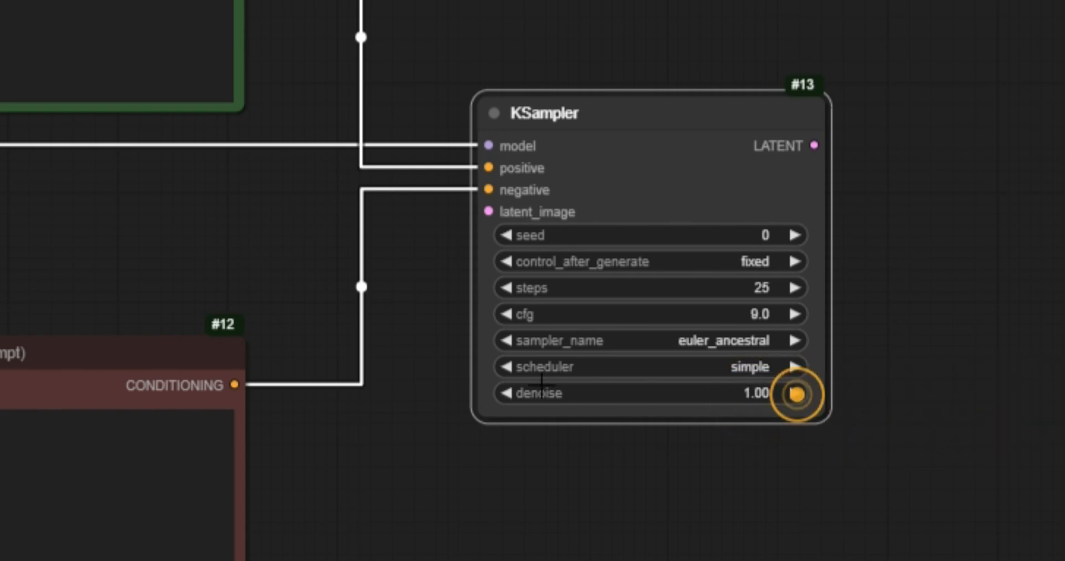
{"action": "left_click", "coordinate": [504, 392]}
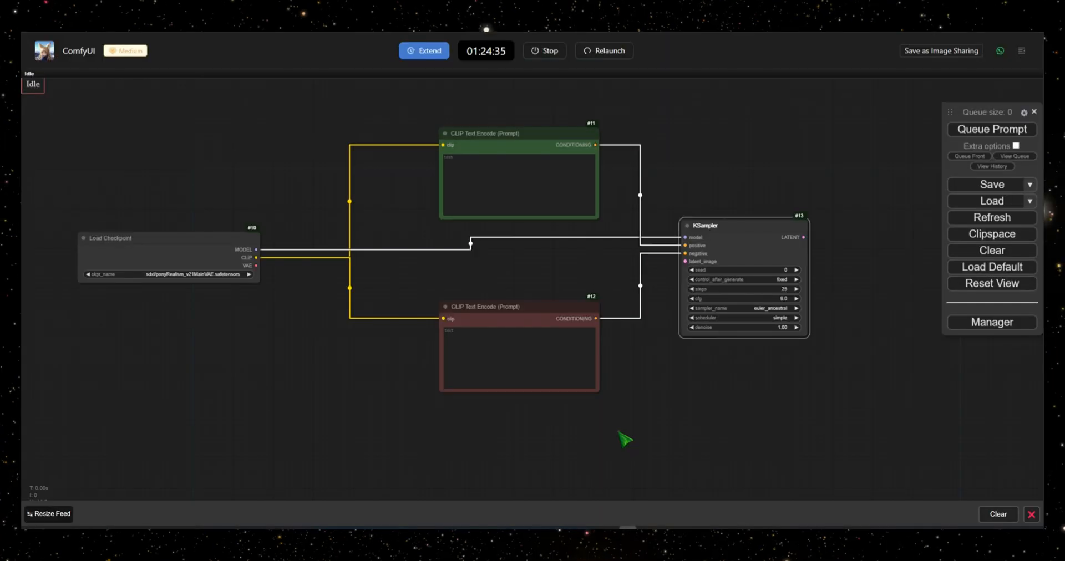
Add a 512×512 Empty Latent Image and wire it into the KSampler's latent_image input
{"action": "double_click", "coordinate": [557, 420]}
{"action": "type", "text": "eam"}
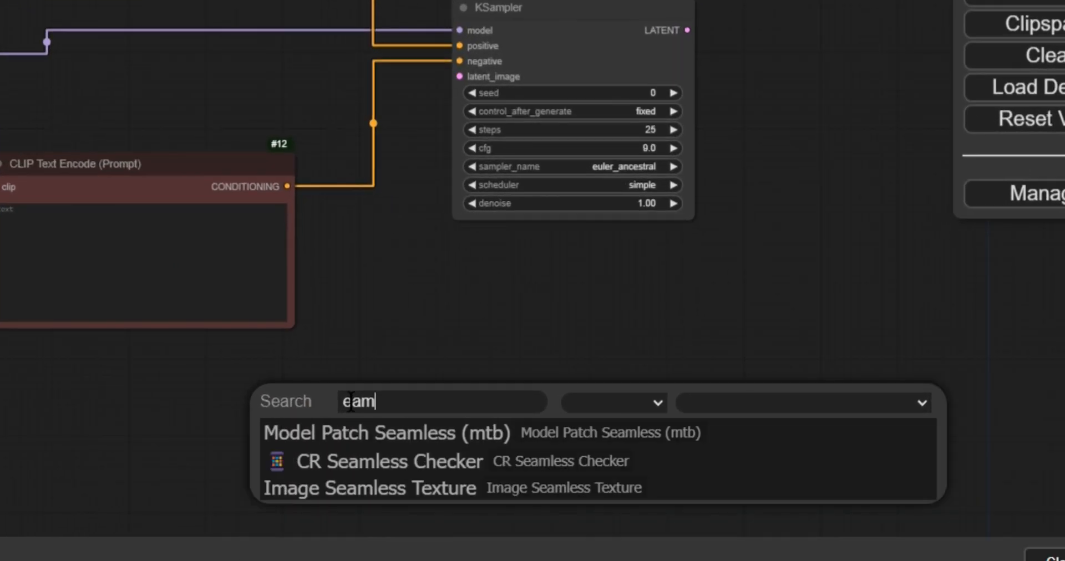
{"action": "key", "text": "BackSpace"}
{"action": "key", "text": "BackSpace"}
{"action": "type", "text": "mp"}
{"action": "scroll", "coordinate": [433, 462], "scroll_direction": "down", "scroll_amount": 3}
{"action": "type", "text": "l"}
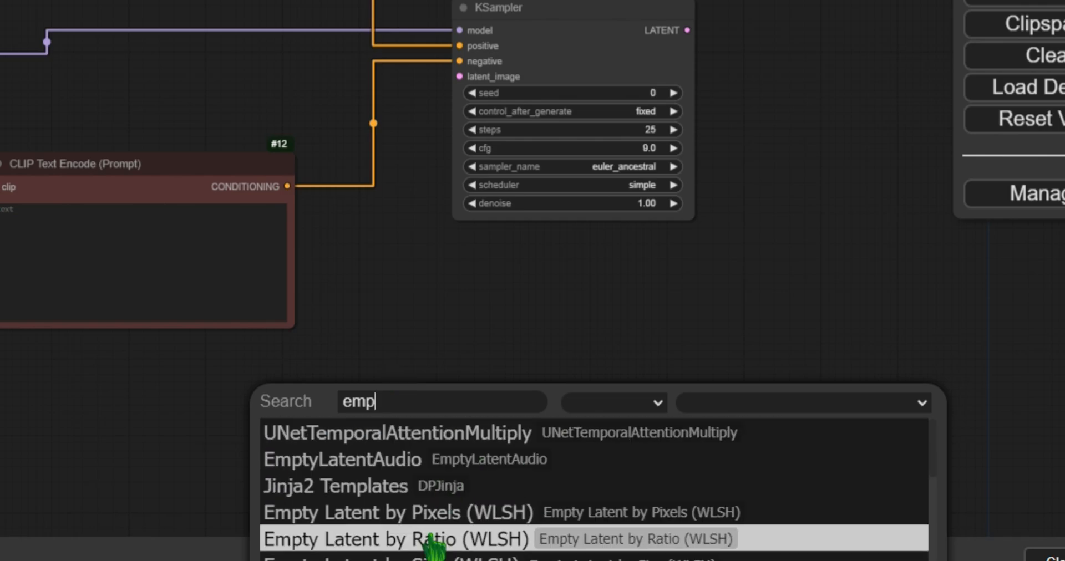
{"action": "left_click", "coordinate": [435, 500]}
{"action": "left_click_drag", "start_coordinate": [435, 440], "coordinate": [399, 350]}
{"action": "left_click", "coordinate": [135, 133]}
{"action": "left_click_drag", "start_coordinate": [134, 133], "coordinate": [135, 87]}
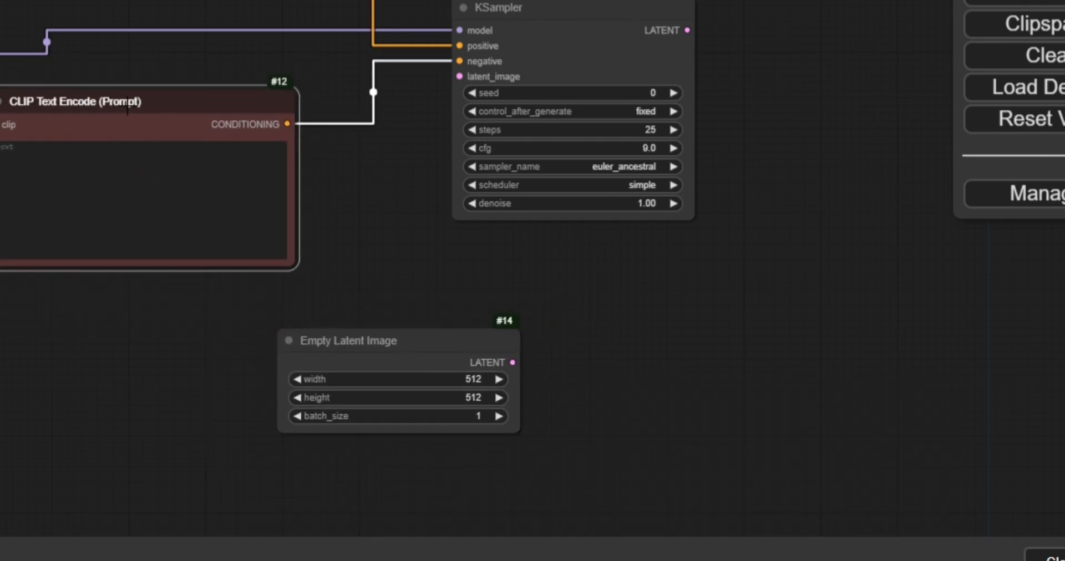
{"action": "left_click_drag", "start_coordinate": [512, 362], "coordinate": [460, 76]}
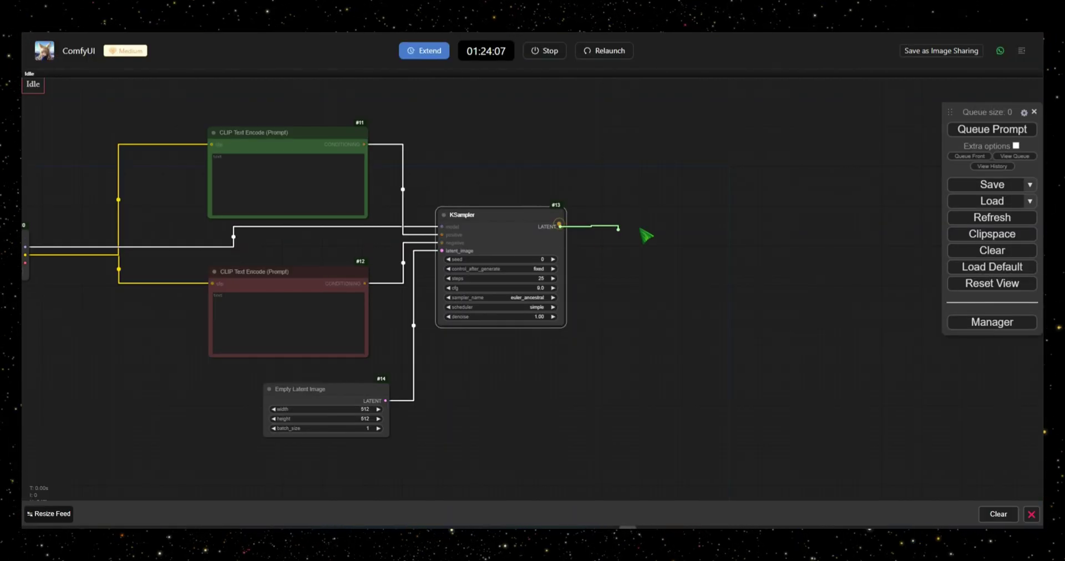
Decode the sampler's LATENT output with VAE Decode and place a Preview Image beside it
{"action": "left_click_drag", "start_coordinate": [646, 235], "coordinate": [651, 214]}
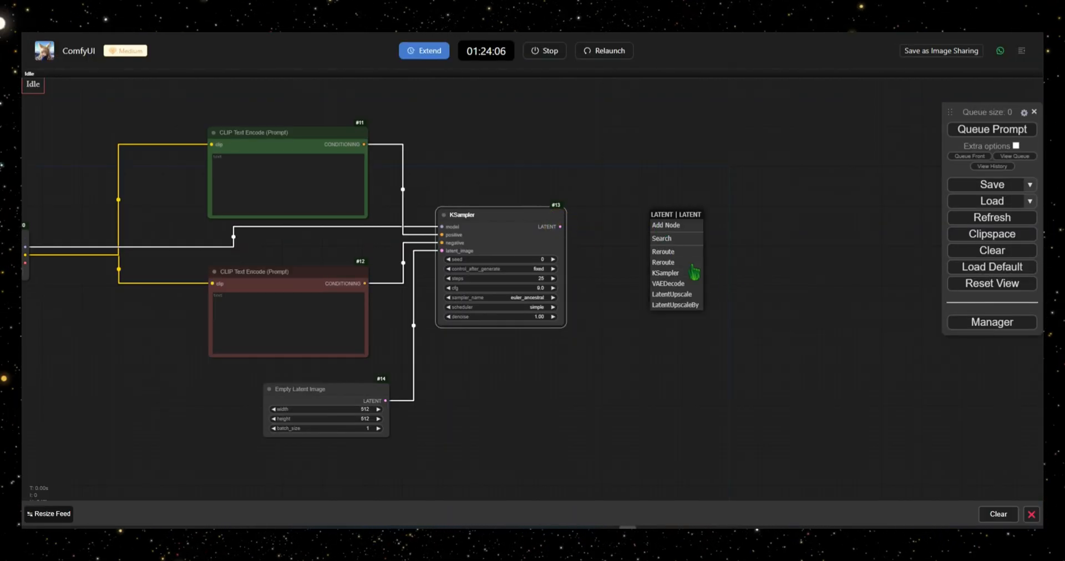
{"action": "left_click", "coordinate": [667, 284]}
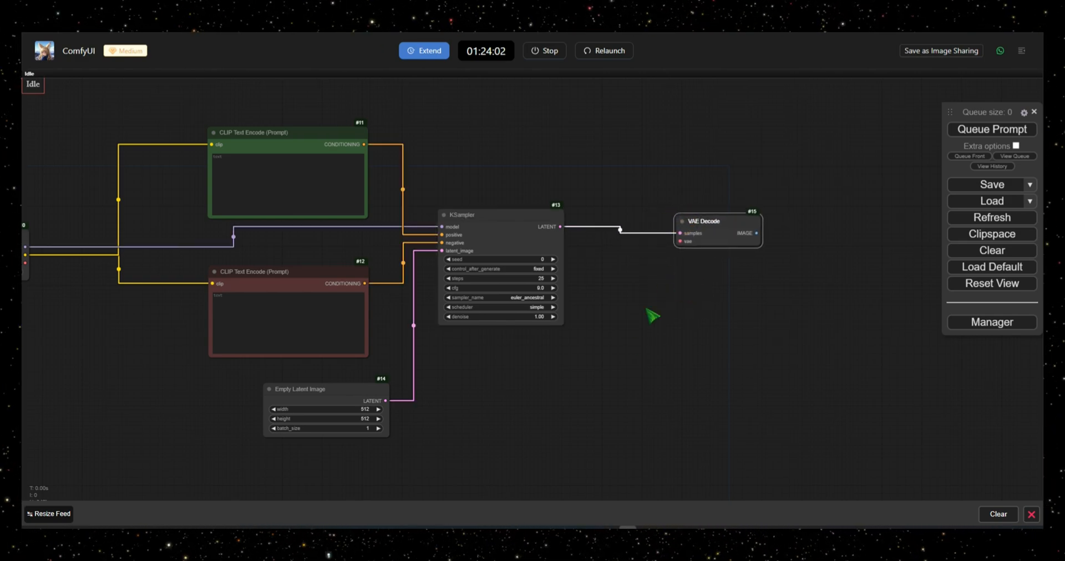
{"action": "scroll", "coordinate": [690, 350], "scroll_direction": "down", "scroll_amount": 1}
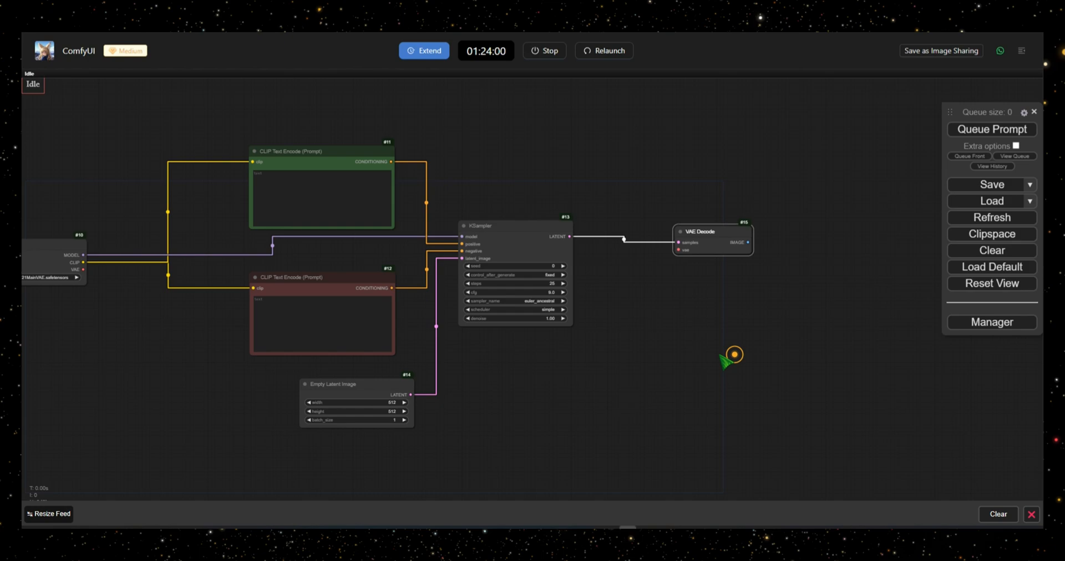
{"action": "left_click_drag", "start_coordinate": [723, 359], "coordinate": [700, 360]}
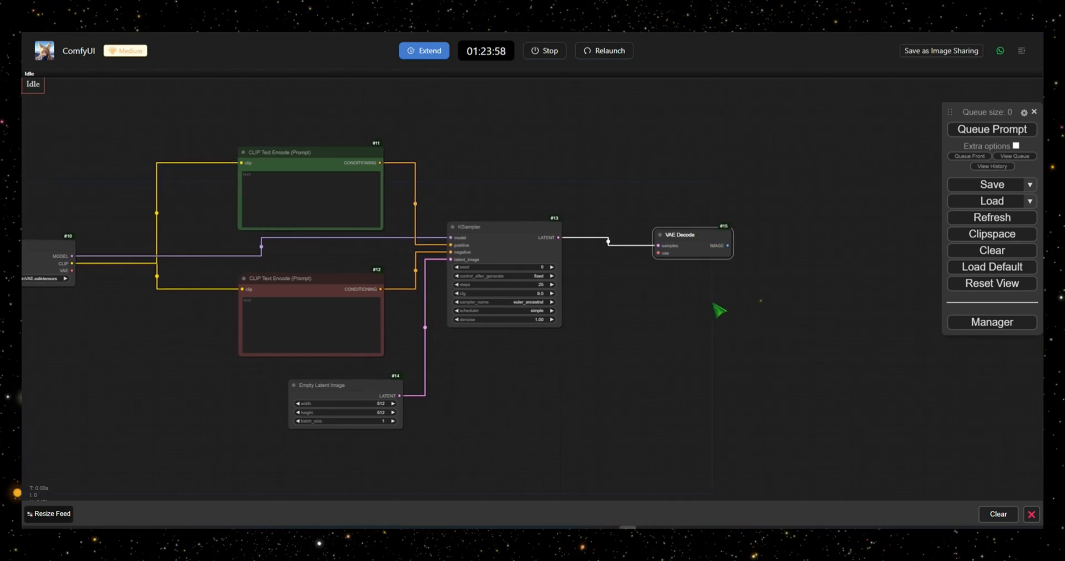
{"action": "left_click_drag", "start_coordinate": [802, 232], "coordinate": [736, 186]}
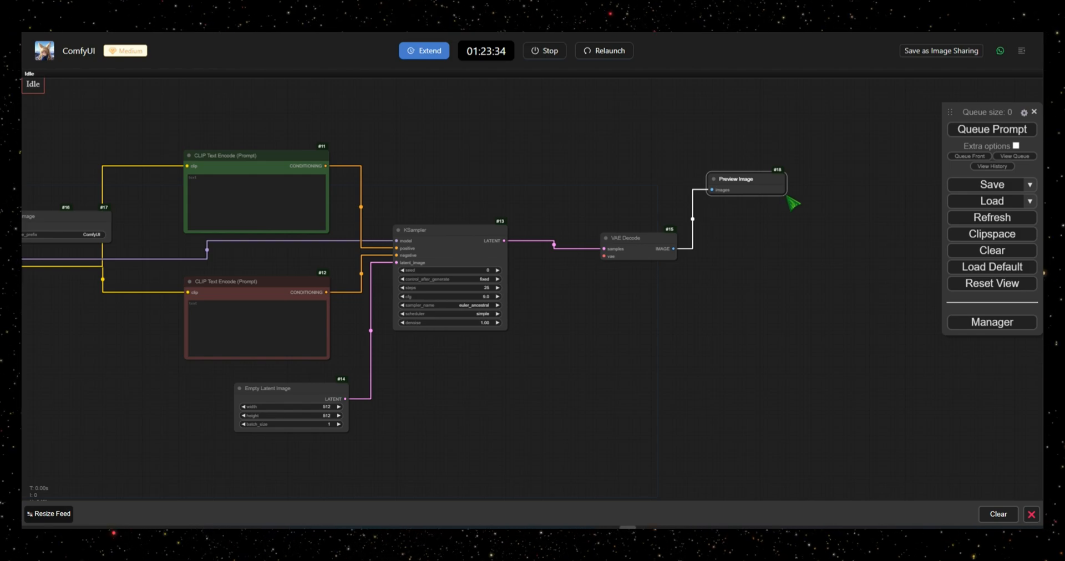
Enlarge the preview and paste the positive and negative prompt texts into the two encode nodes
{"action": "left_click_drag", "start_coordinate": [794, 211], "coordinate": [823, 355]}
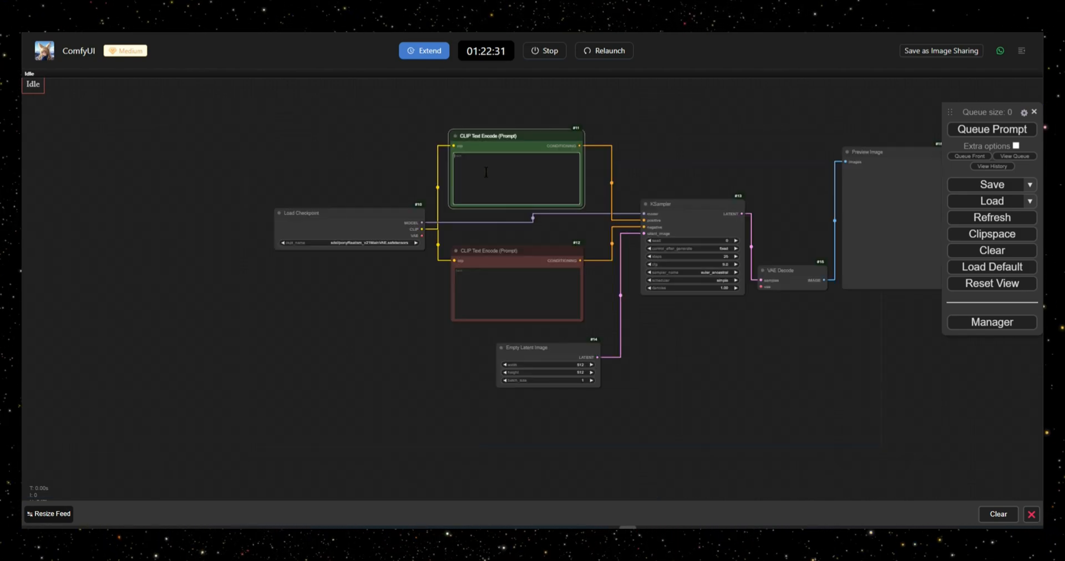
{"action": "left_click", "coordinate": [487, 171]}
{"action": "left_click", "coordinate": [506, 297]}
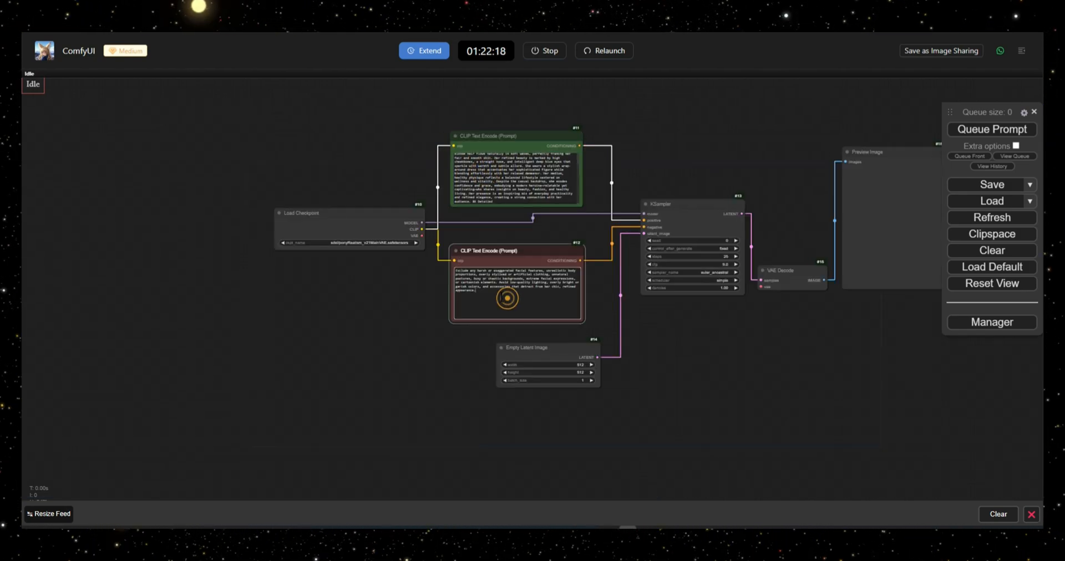
{"action": "key", "text": "ctrl+v"}
{"action": "left_click", "coordinate": [371, 293]}
{"action": "scroll", "coordinate": [542, 409], "scroll_direction": "up", "scroll_amount": 5}
{"action": "scroll", "coordinate": [549, 384], "scroll_direction": "up", "scroll_amount": 4}
Set the latent to 1024×1024 batch 2, queue the generation, view the portrait, then select the new negative prompt
{"action": "left_click", "coordinate": [631, 319]}
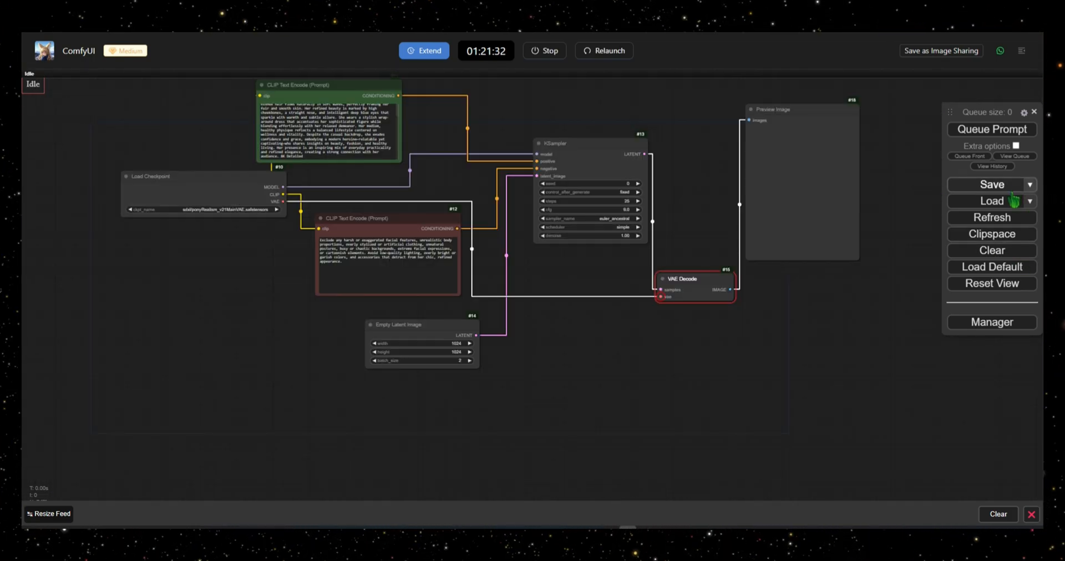
{"action": "left_click", "coordinate": [992, 129]}
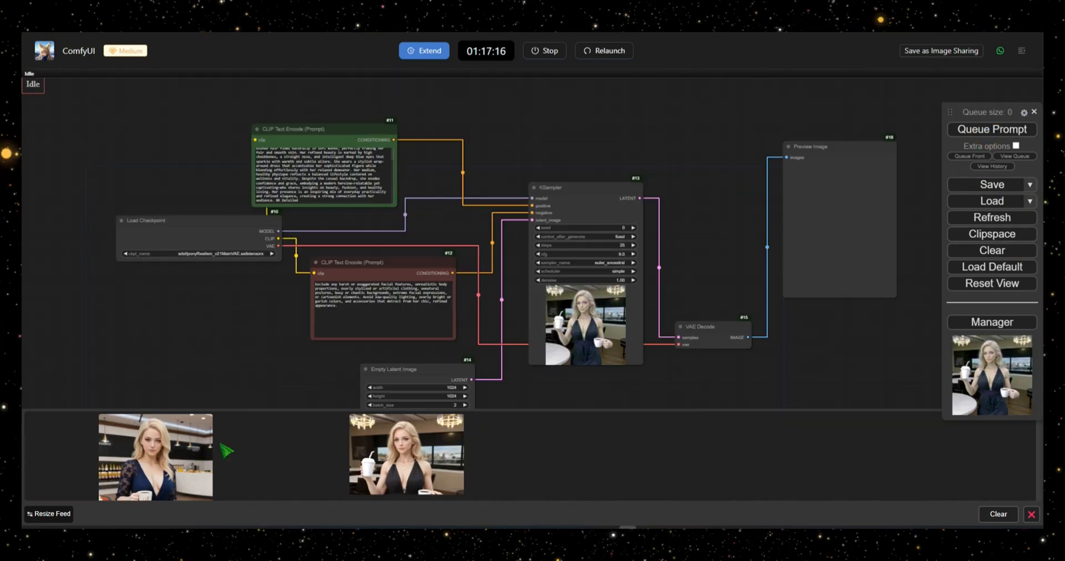
{"action": "left_click", "coordinate": [169, 450]}
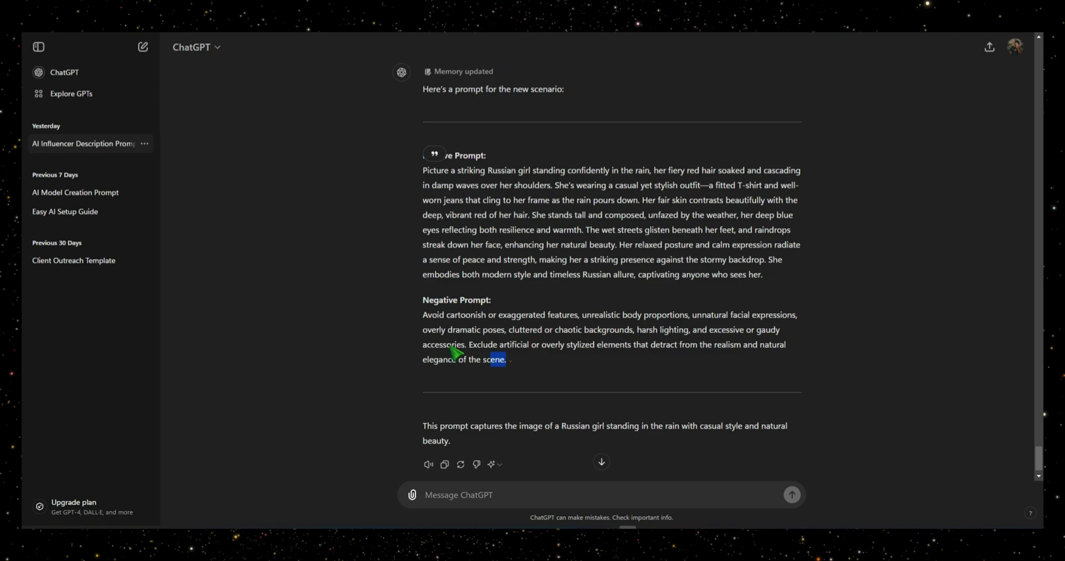
{"action": "left_click_drag", "start_coordinate": [506, 360], "coordinate": [423, 321]}
{"action": "key", "text": "ctrl+c"}
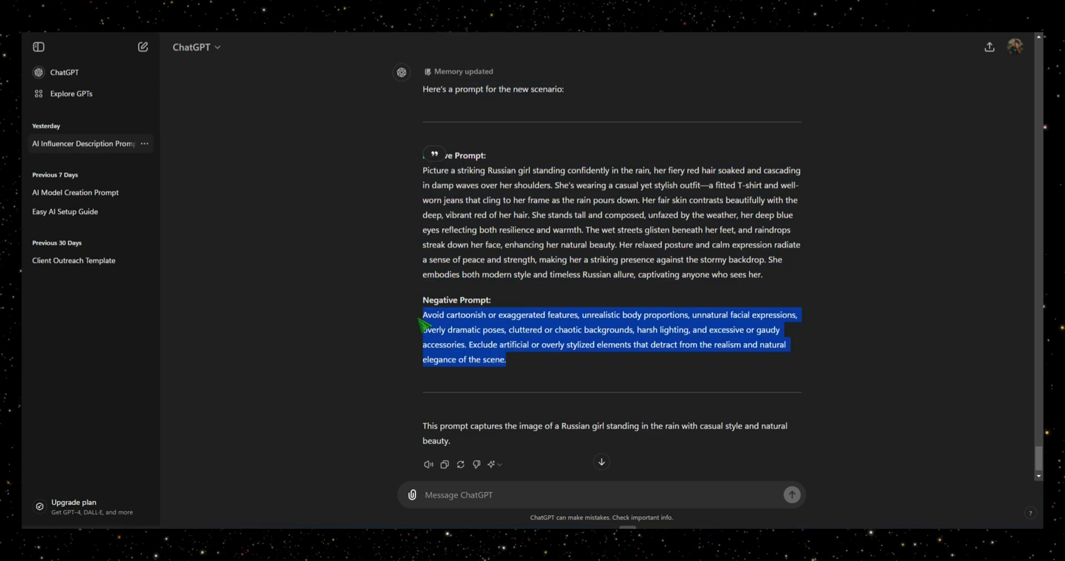
{"action": "key", "text": "ctrl+a"}
{"action": "key", "text": "ctrl+v"}
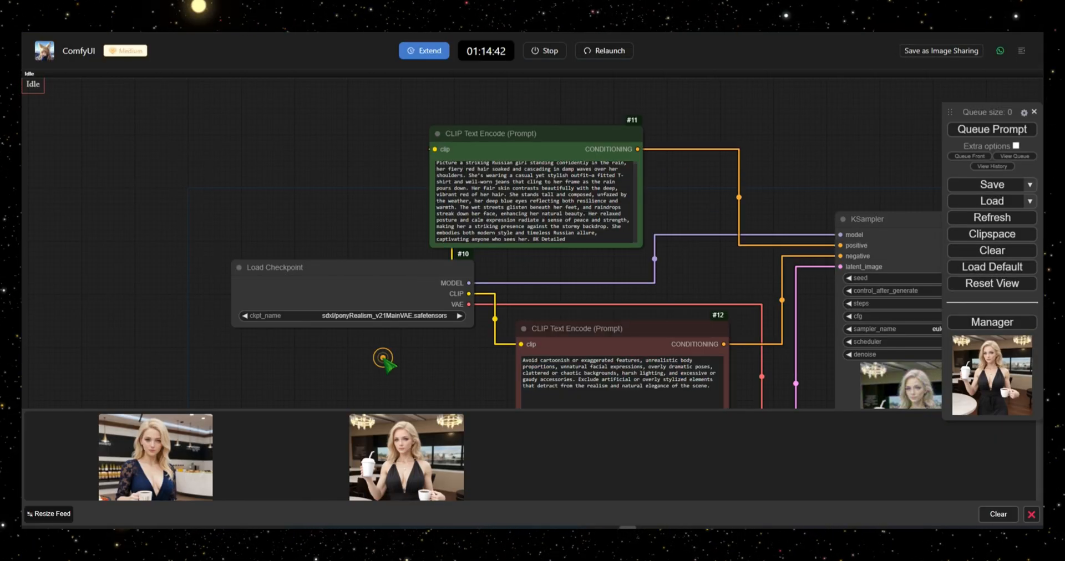
{"action": "left_click_drag", "start_coordinate": [593, 201], "coordinate": [494, 110]}
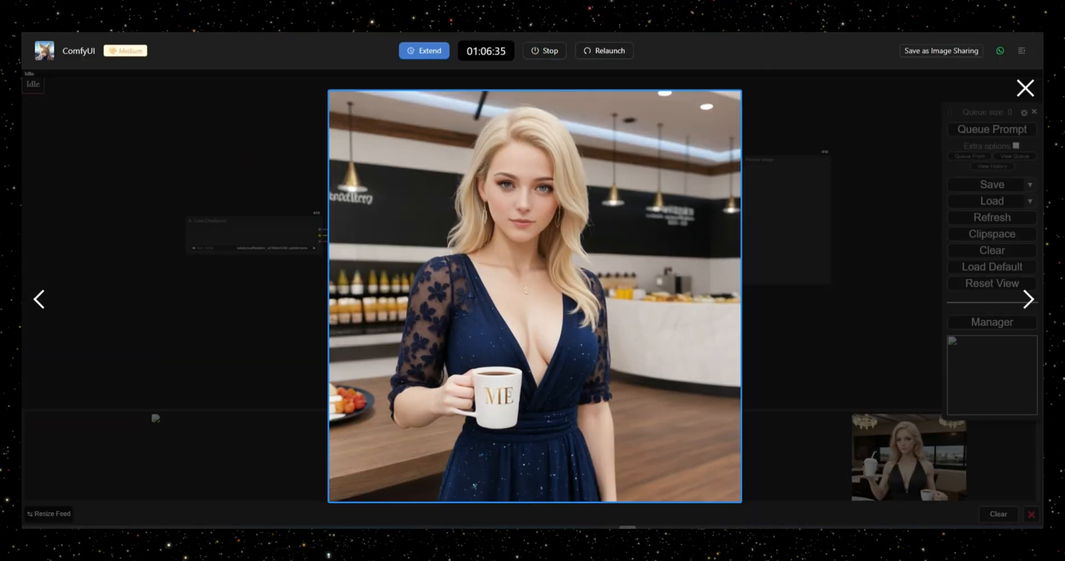
{"action": "left_click", "coordinate": [1027, 90]}
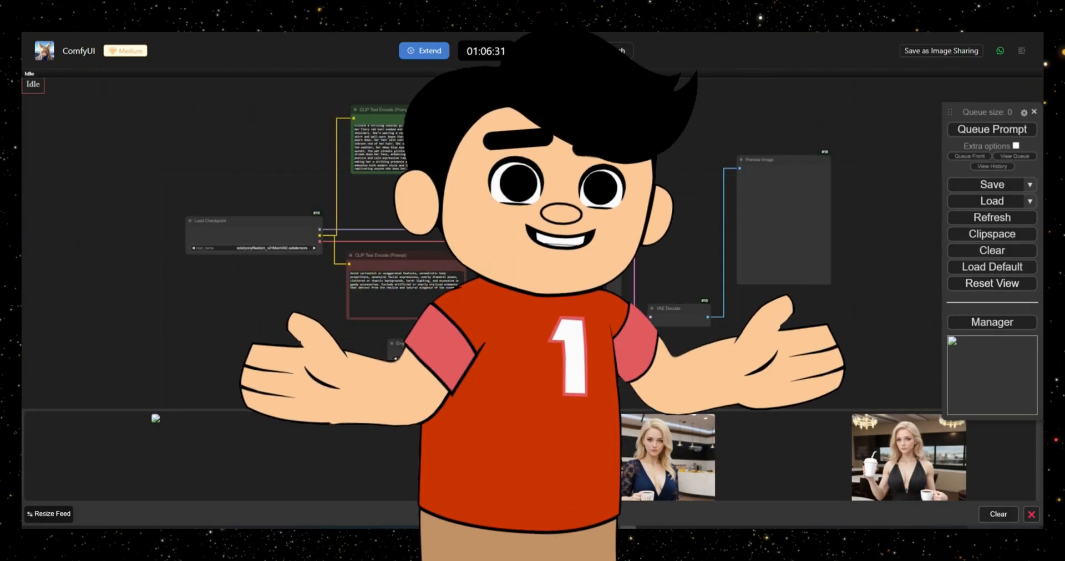